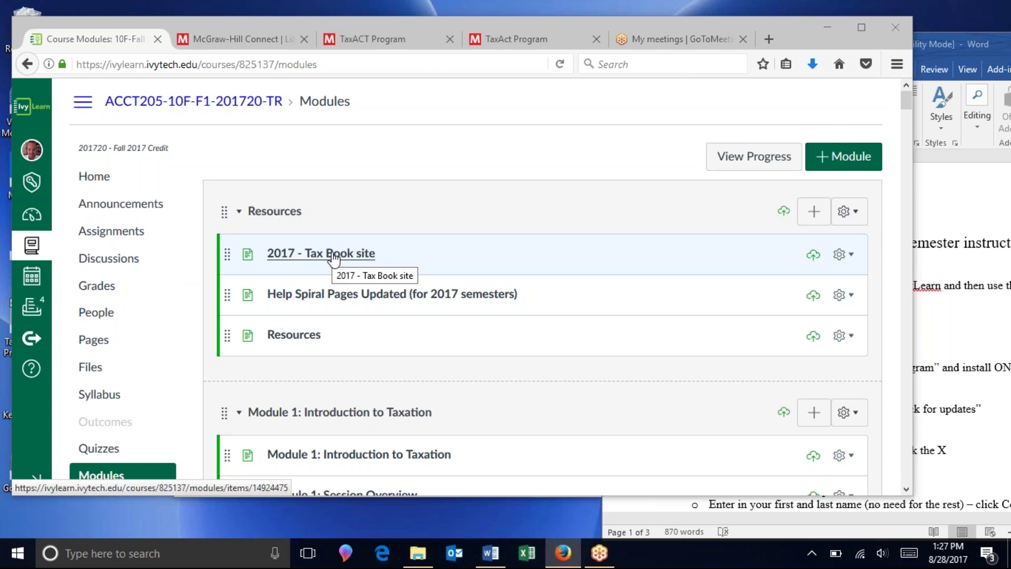
# Step: Open the "2017 - Tax Book site" page, return to the course modules, and find the Module 3 items
pyautogui.click(333, 257)
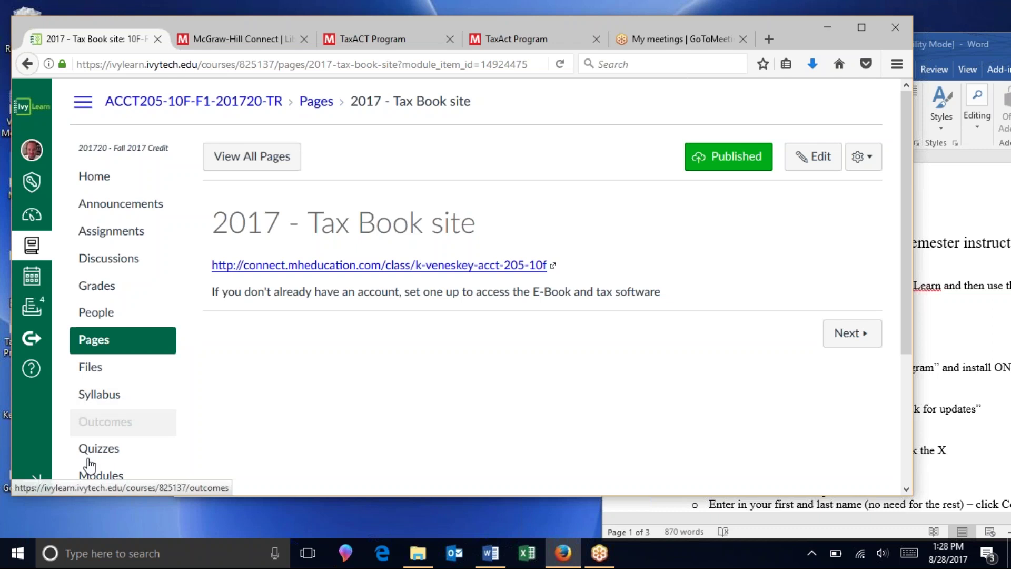
pyautogui.click(99, 477)
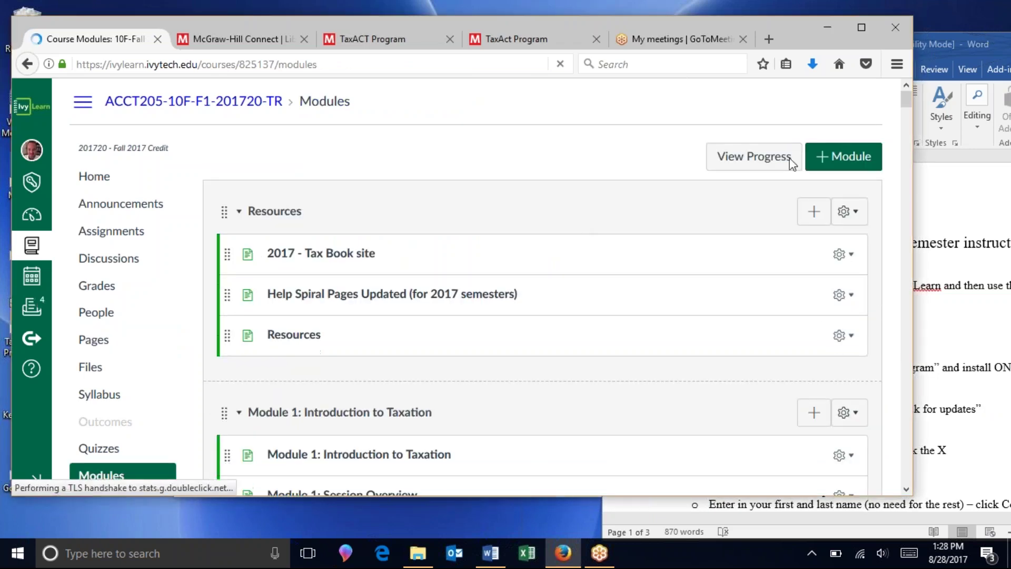
pyautogui.moveTo(908, 108); pyautogui.dragTo(902, 172)
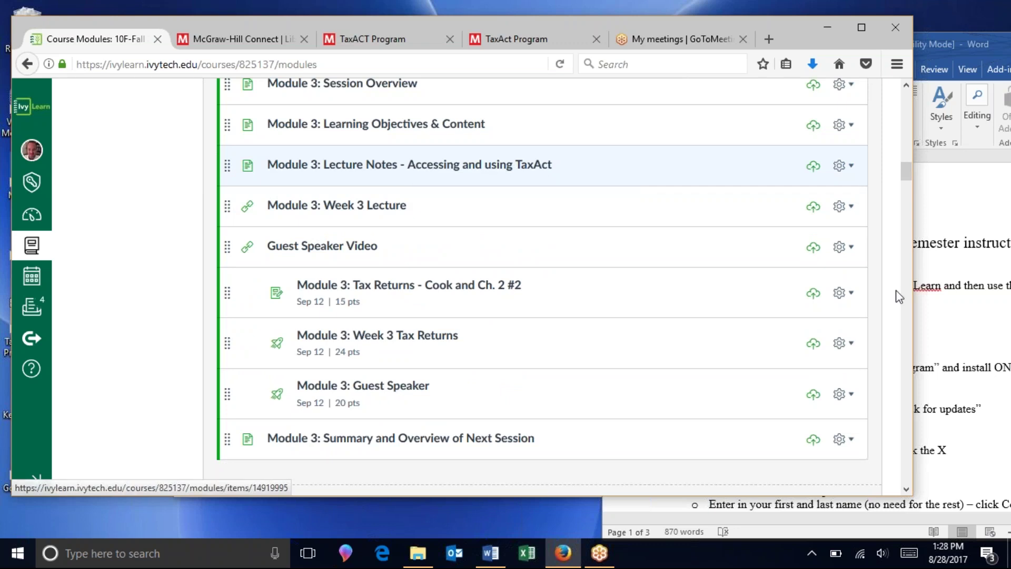
# Step: Narrow the browser window and place the Word tax return instructions beside it
pyautogui.moveTo(913, 279); pyautogui.dragTo(833, 289)
pyautogui.click(909, 301)
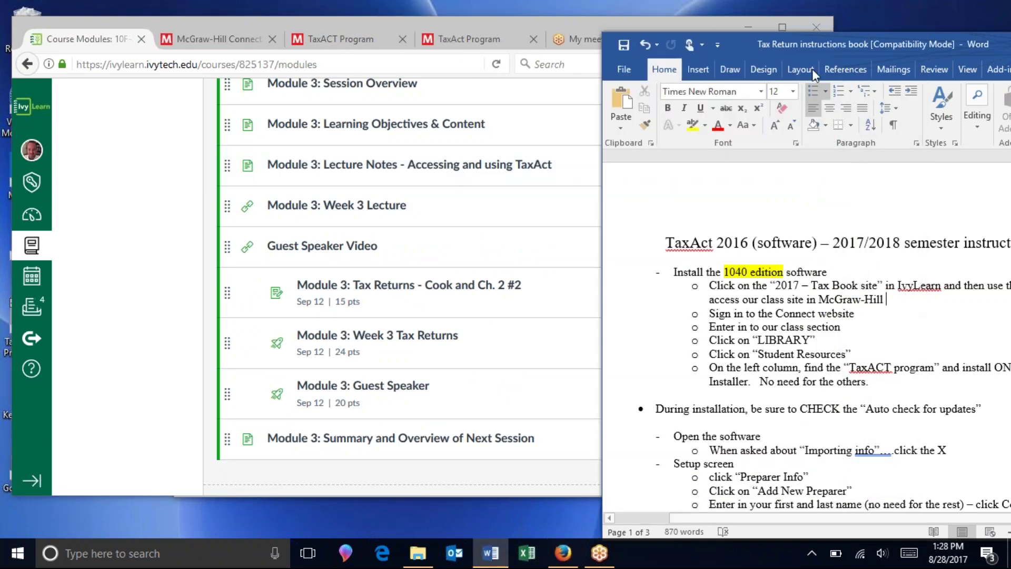
pyautogui.moveTo(813, 44); pyautogui.dragTo(726, 27)
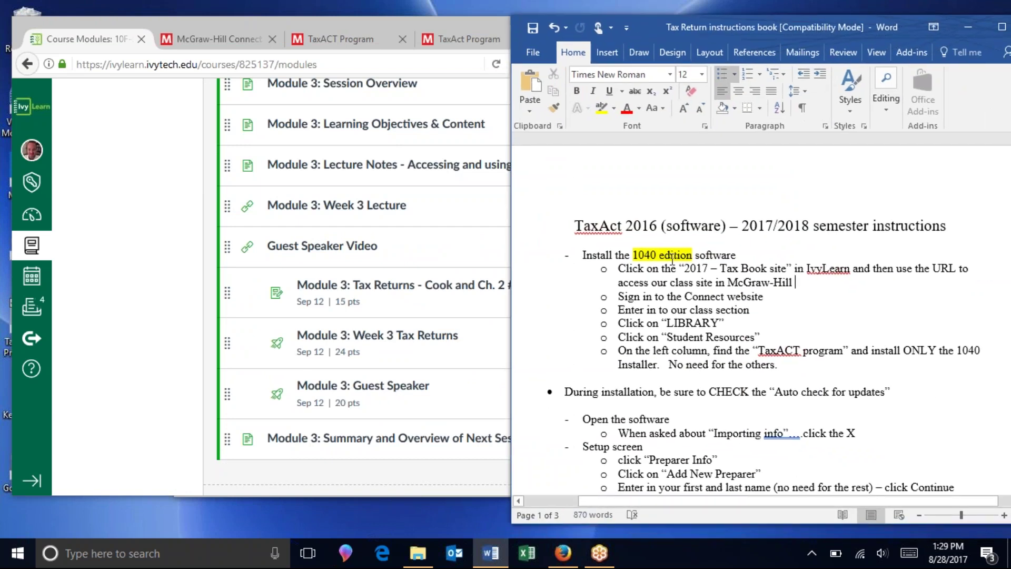
# Step: Switch to the McGraw-Hill Connect library in Firefox, and view the TaxACT Program page and its list of form installers
pyautogui.click(194, 40)
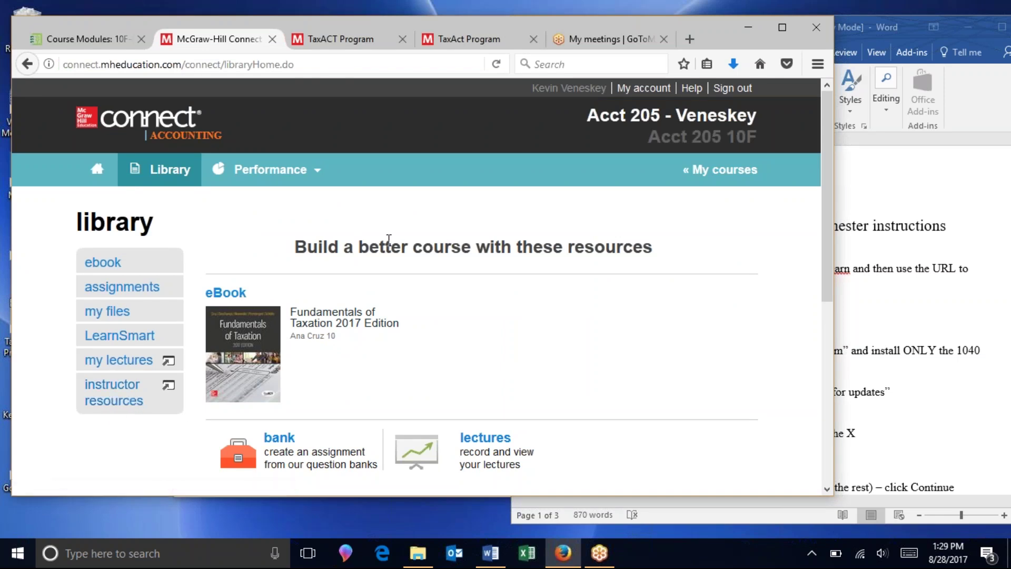
pyautogui.click(156, 173)
pyautogui.click(113, 399)
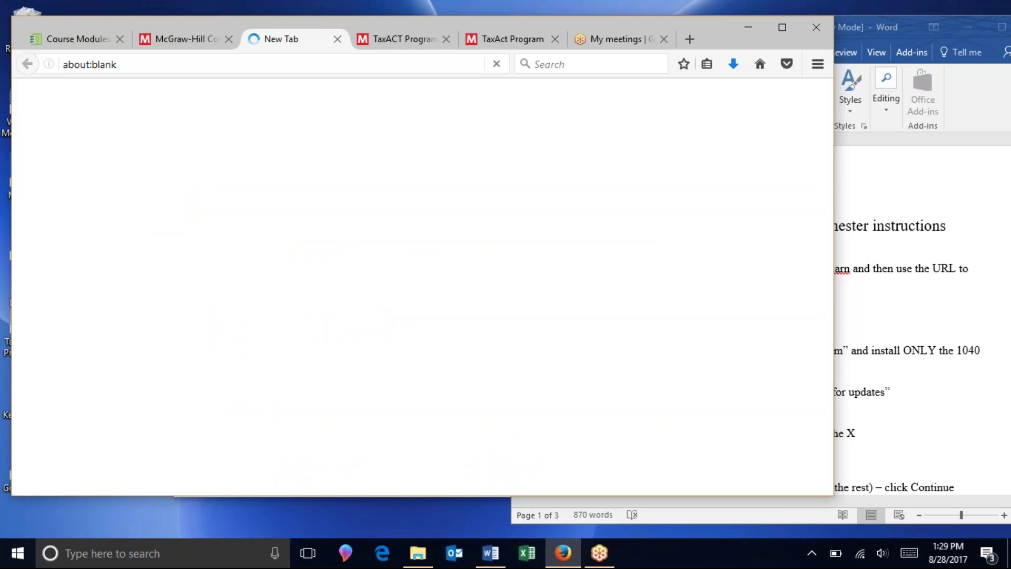
pyautogui.click(337, 39)
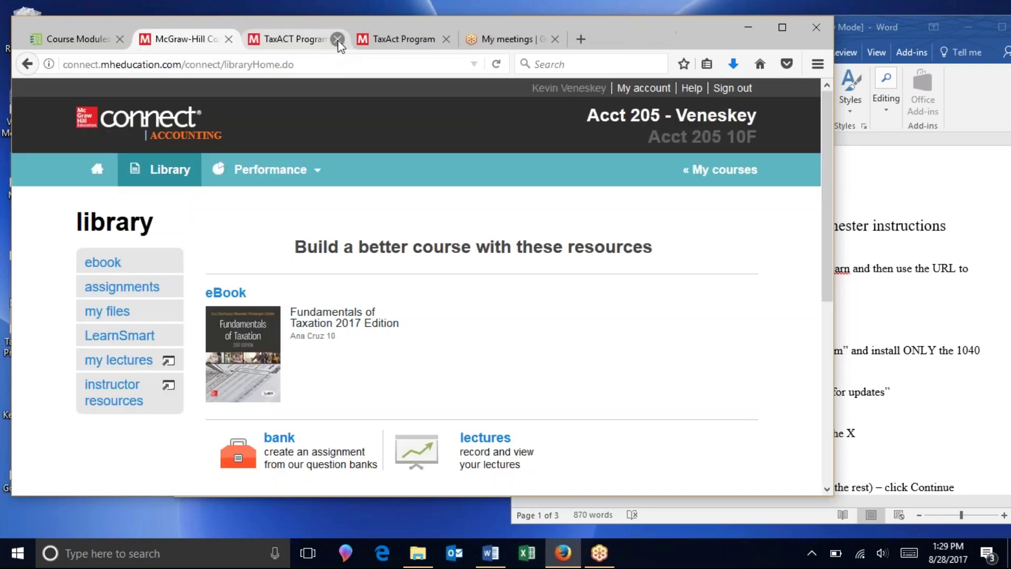
pyautogui.click(303, 46)
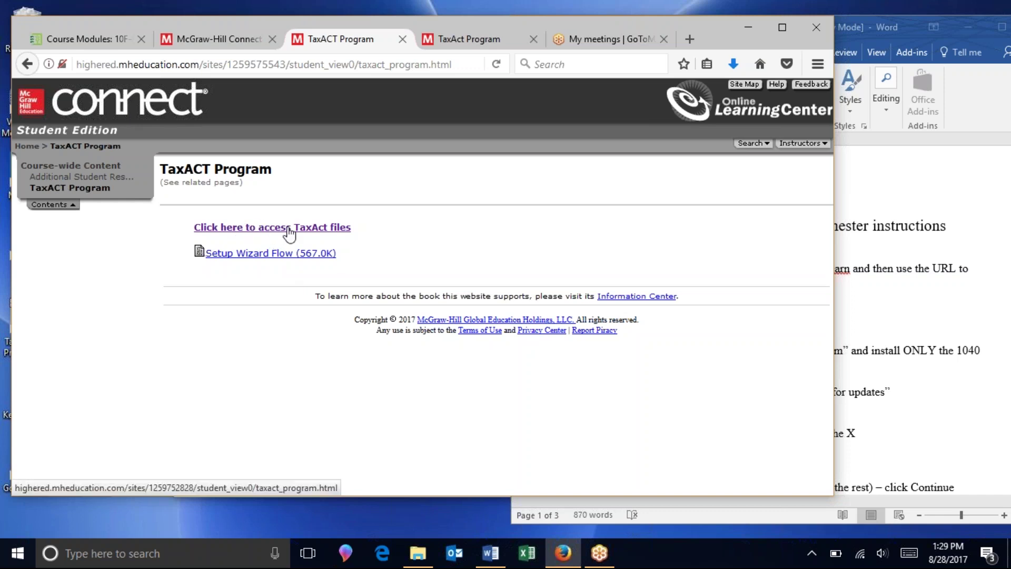
pyautogui.click(447, 44)
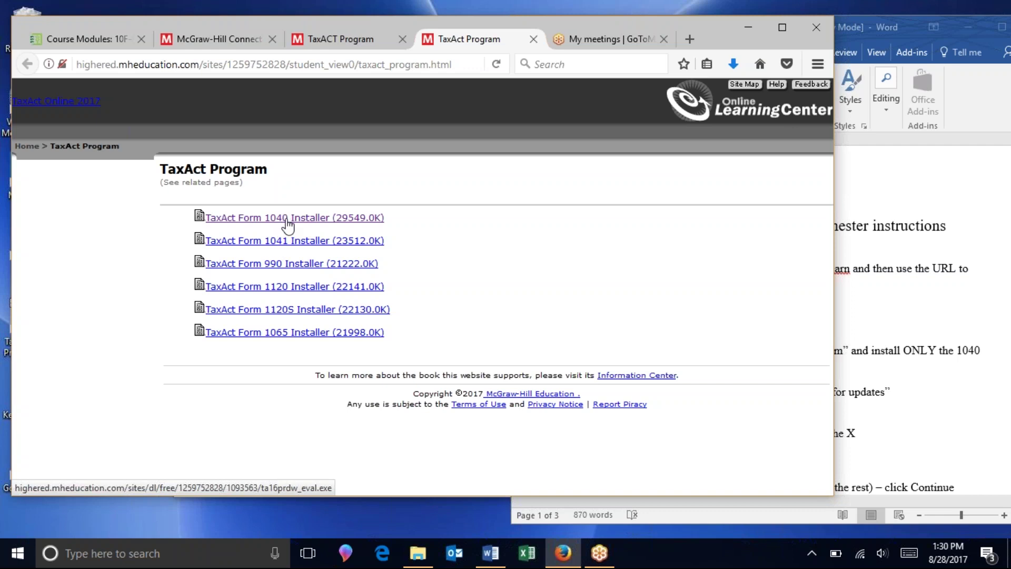
# Step: Switch to the Word instructions and read the line on checking "Auto check for updates" during installation
pyautogui.click(905, 305)
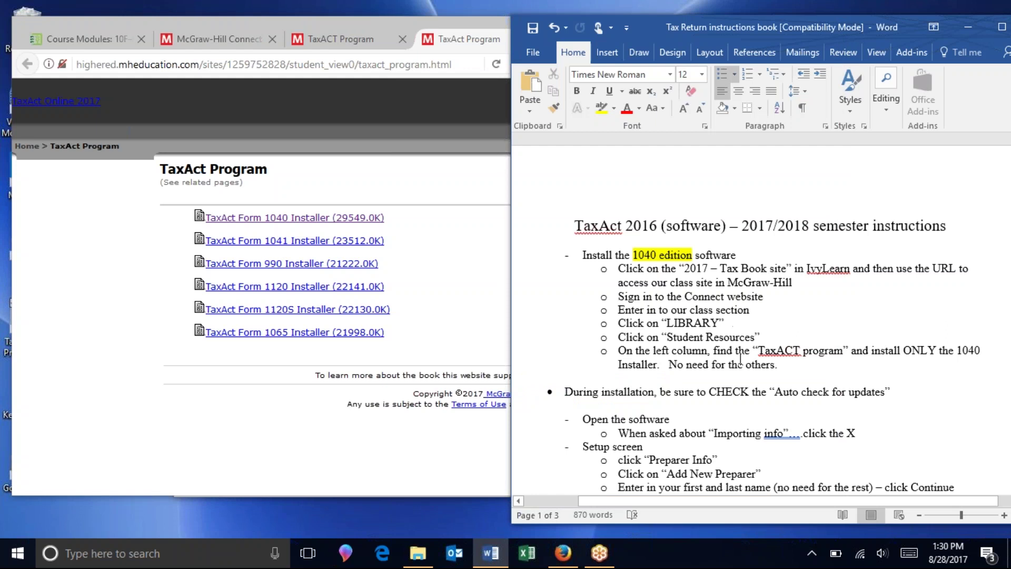
pyautogui.moveTo(584, 391); pyautogui.dragTo(750, 396)
pyautogui.click(816, 396)
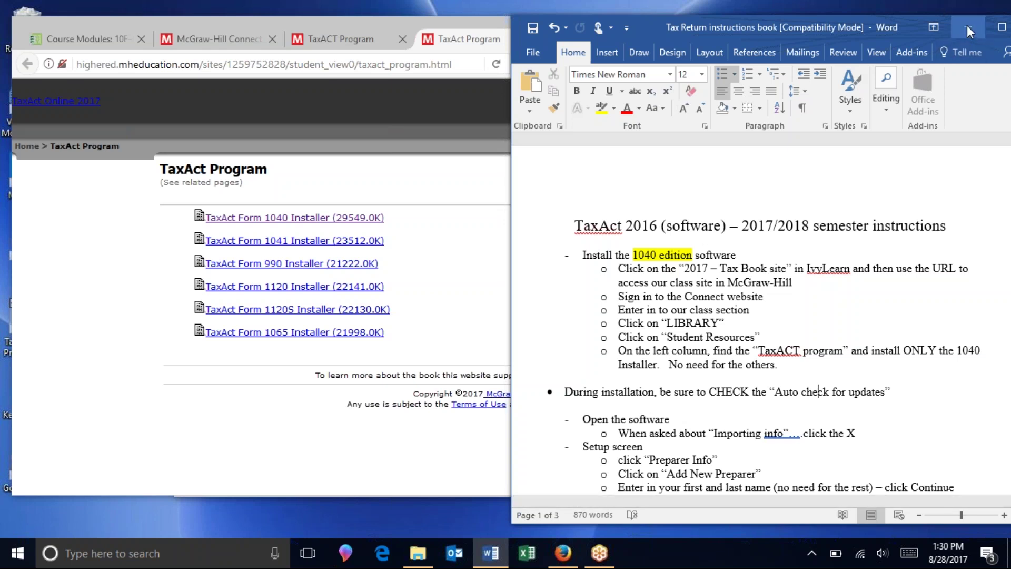
# Step: Minimize the browser and launch TaxAct 2016 Professional Edition from the desktop
pyautogui.click(444, 249)
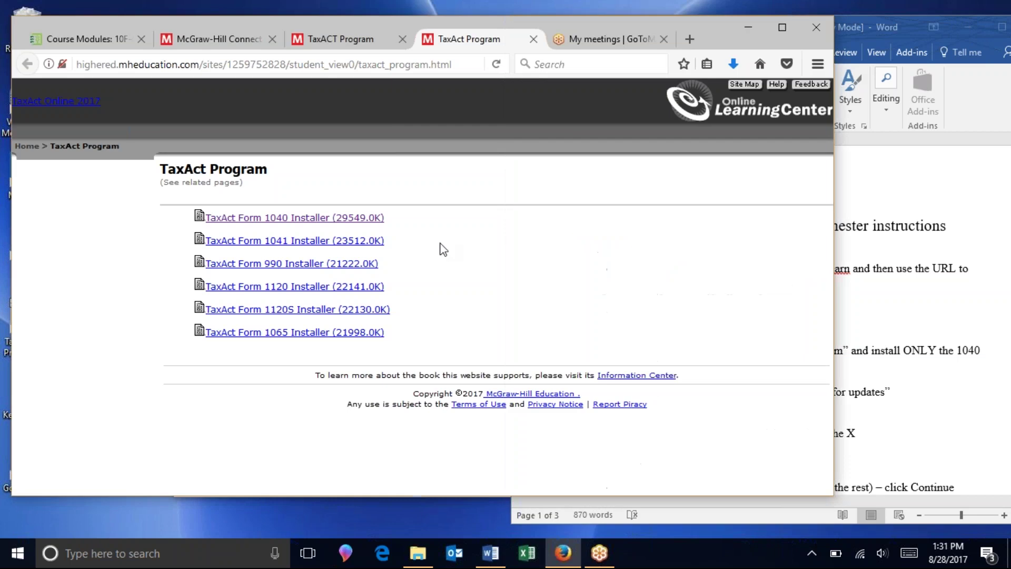
pyautogui.click(747, 30)
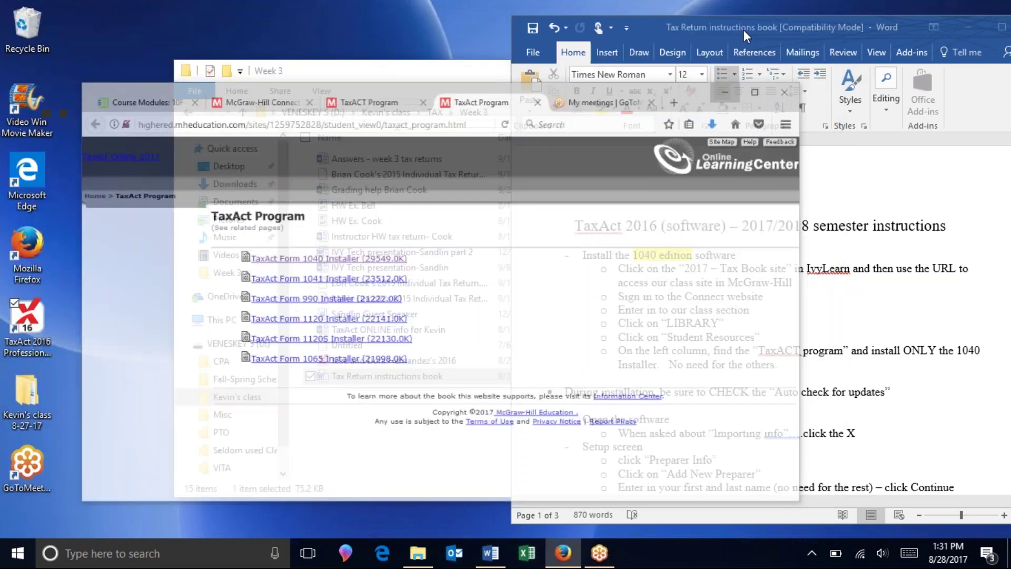
pyautogui.doubleClick(29, 323)
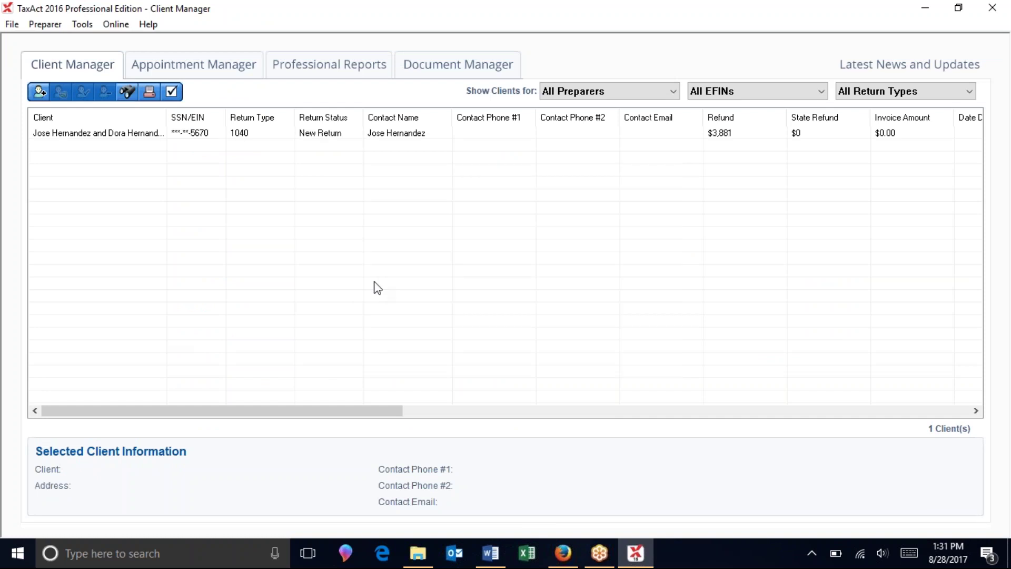
# Step: Switch to the Word instructions and read the sections on opening the software, preparer setup, and beginning a new return
pyautogui.click(485, 553)
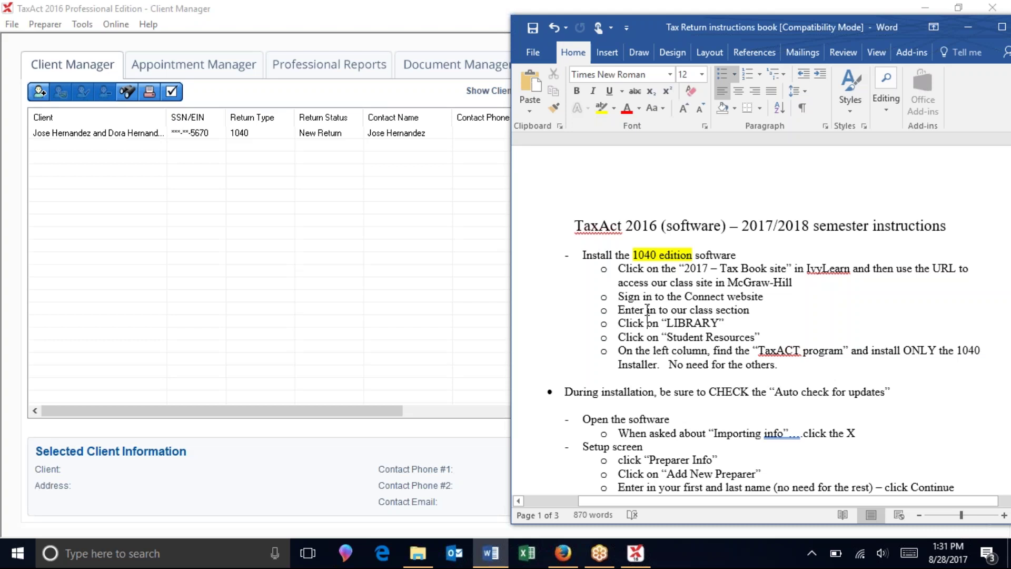
pyautogui.scroll(-5, 647, 310)
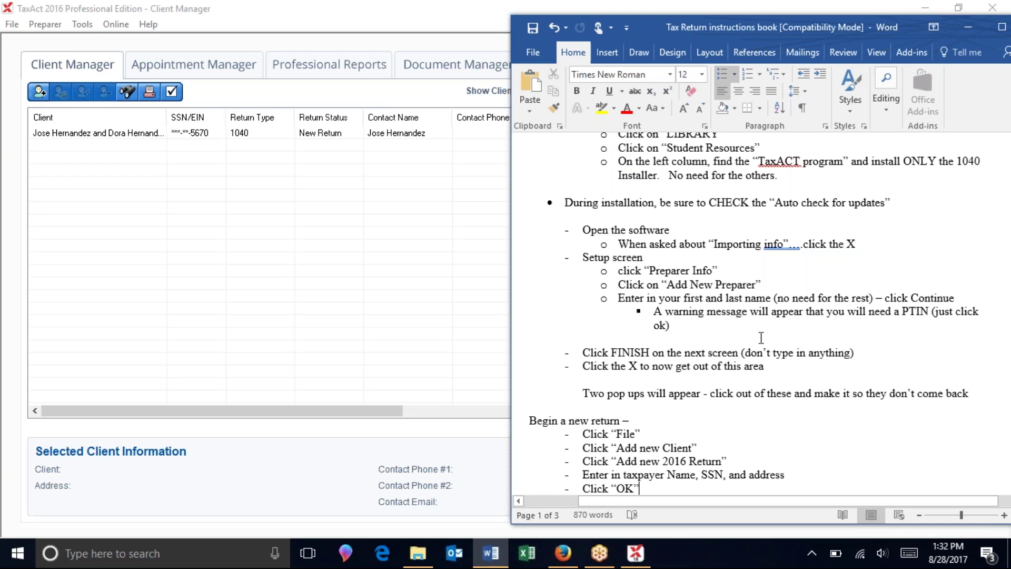
pyautogui.click(673, 340)
pyautogui.click(698, 389)
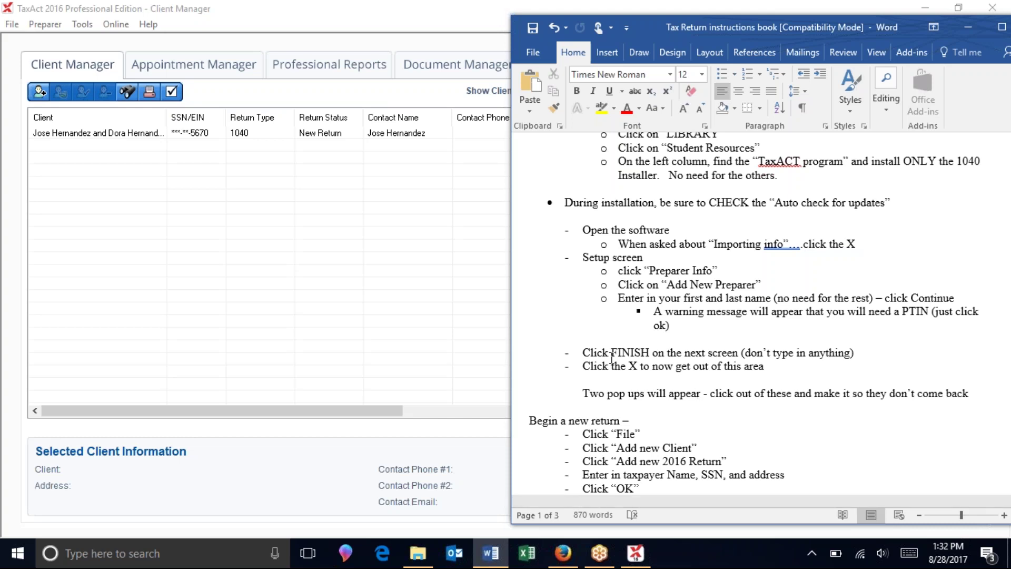
pyautogui.press('Down')
pyautogui.press('Down')
pyautogui.press('Down')
pyautogui.press('Down')
pyautogui.press('Down')
pyautogui.press('Down')
pyautogui.press('Down')
pyautogui.press('Down')
pyautogui.press('Down')
pyautogui.press('Down')
pyautogui.press('Down')
pyautogui.press('Down')
pyautogui.press('Down')
pyautogui.press('Down')
pyautogui.press('Down')
pyautogui.press('Down')
pyautogui.press('Down')
pyautogui.press('Down')
pyautogui.press('Down')
pyautogui.press('Down')
pyautogui.press('Down')
pyautogui.press('Down')
pyautogui.press('Down')
pyautogui.press('Down')
pyautogui.press('Up')
pyautogui.press('Up')
pyautogui.press('Up')
pyautogui.press('Up')
pyautogui.press('Up')
pyautogui.press('Up')
pyautogui.press('Up')
pyautogui.press('Up')
pyautogui.press('Up')
pyautogui.press('Up')
pyautogui.press('Up')
pyautogui.press('Up')
pyautogui.press('Up')
pyautogui.press('Up')
pyautogui.press('Up')
pyautogui.press('Up')
pyautogui.press('Up')
pyautogui.press('Up')
pyautogui.press('Up')
pyautogui.press('Up')
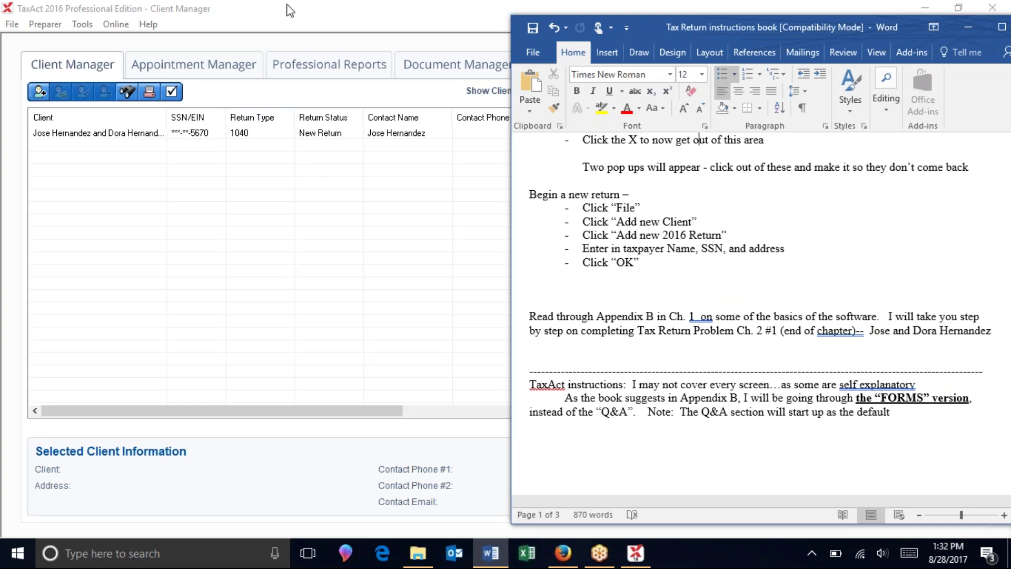
# Step: Switch to TaxAct and add a client return using the Add New 2016 Client option
pyautogui.click(273, 10)
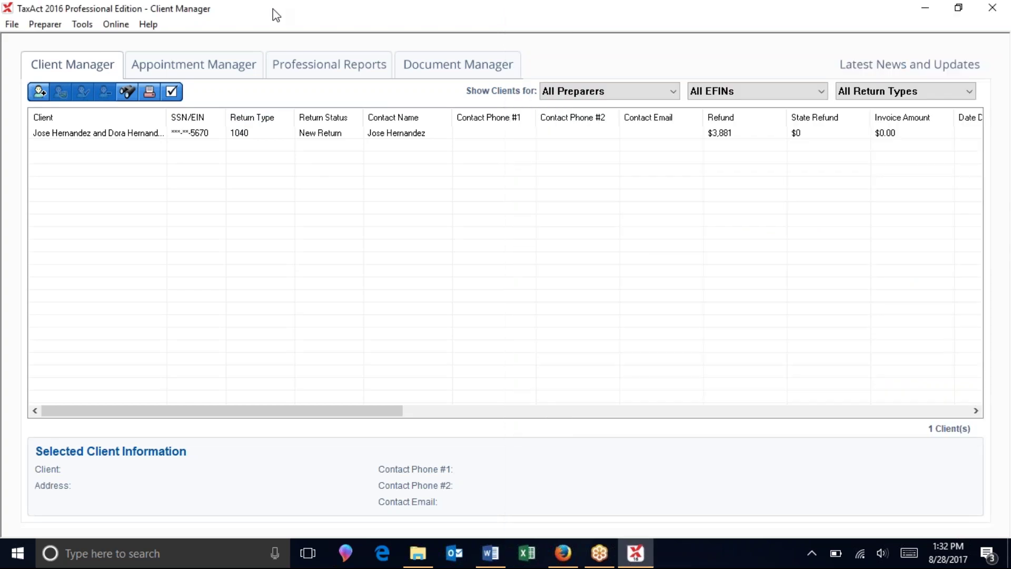
pyautogui.click(12, 24)
pyautogui.moveTo(45, 24)
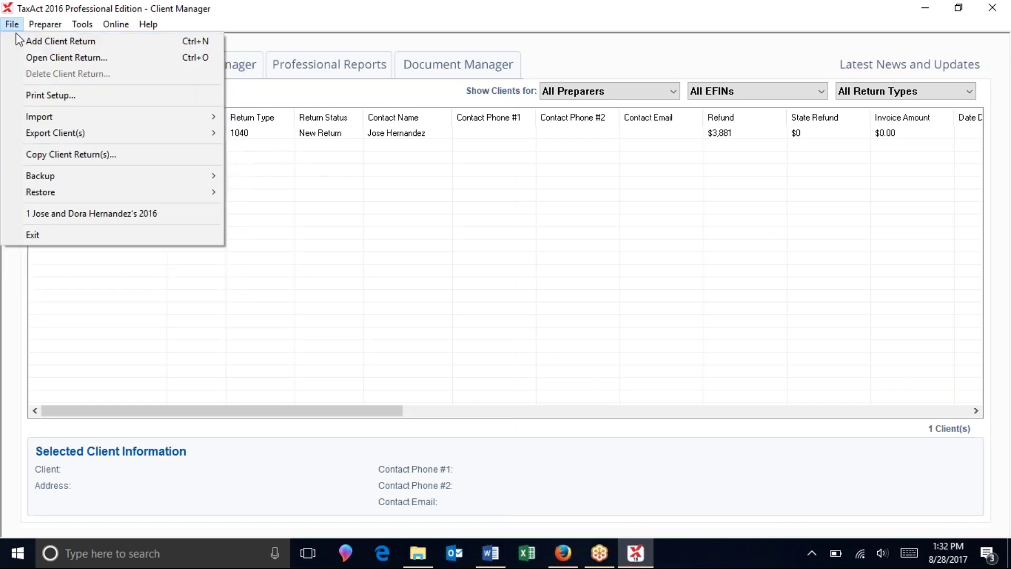
pyautogui.click(20, 41)
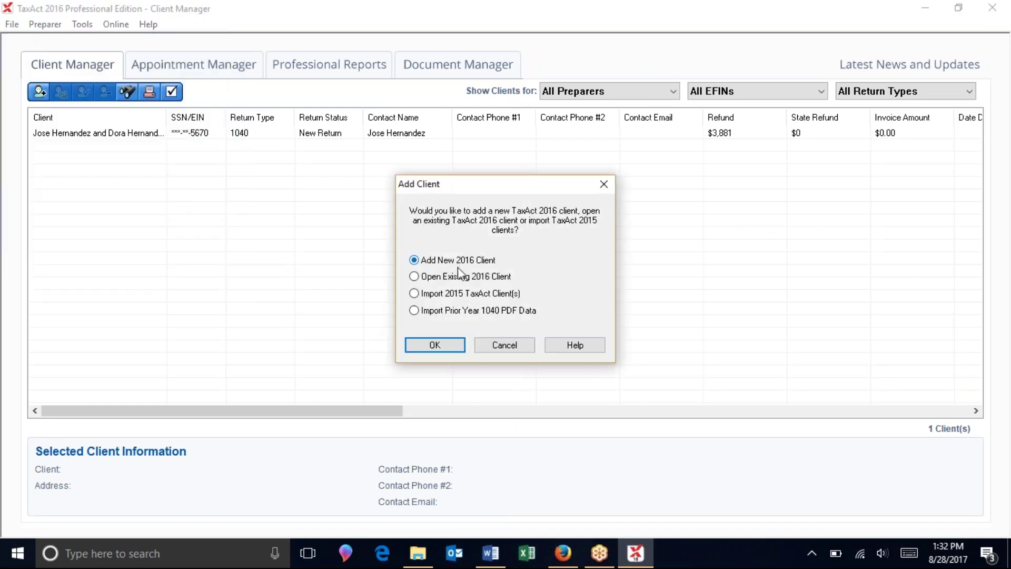
pyautogui.click(435, 346)
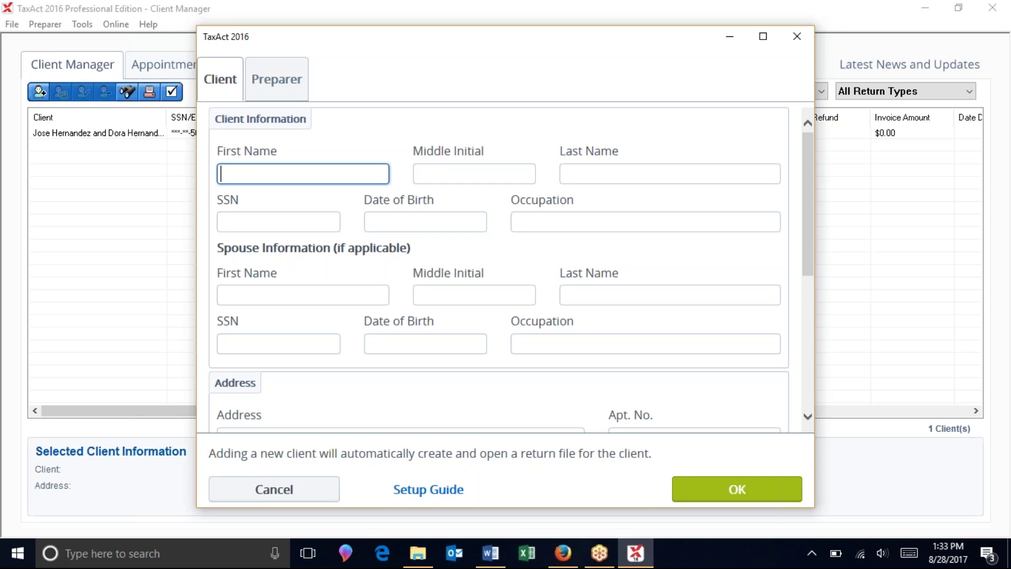
# Step: Enter the client's first and last name, leaving the middle initial blank
pyautogui.write('Jose')
pyautogui.press('Tab')
pyautogui.press('Tab')
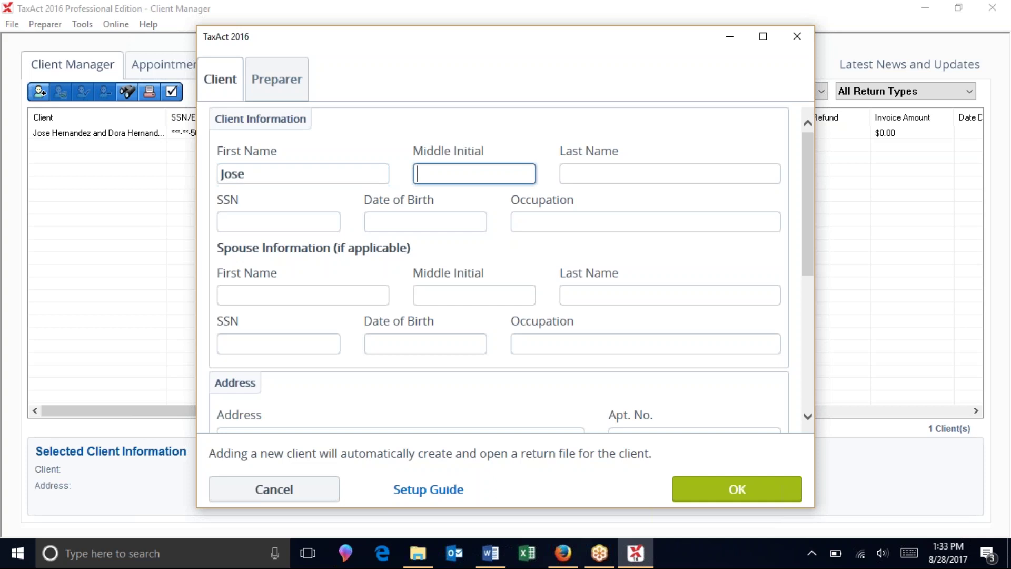
pyautogui.write('Her')
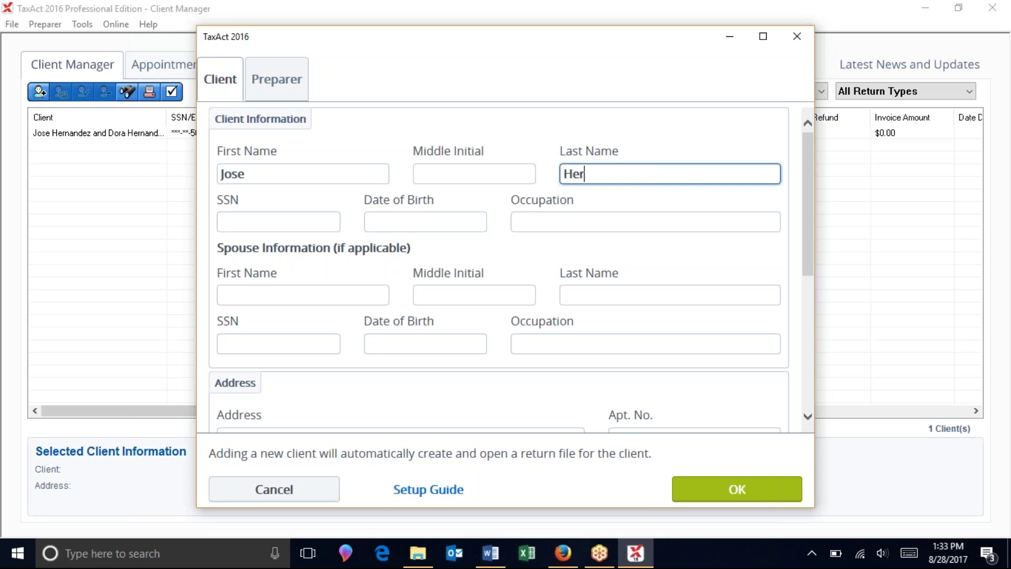
pyautogui.write('nana')
pyautogui.write('dez')
pyautogui.press('Tab')
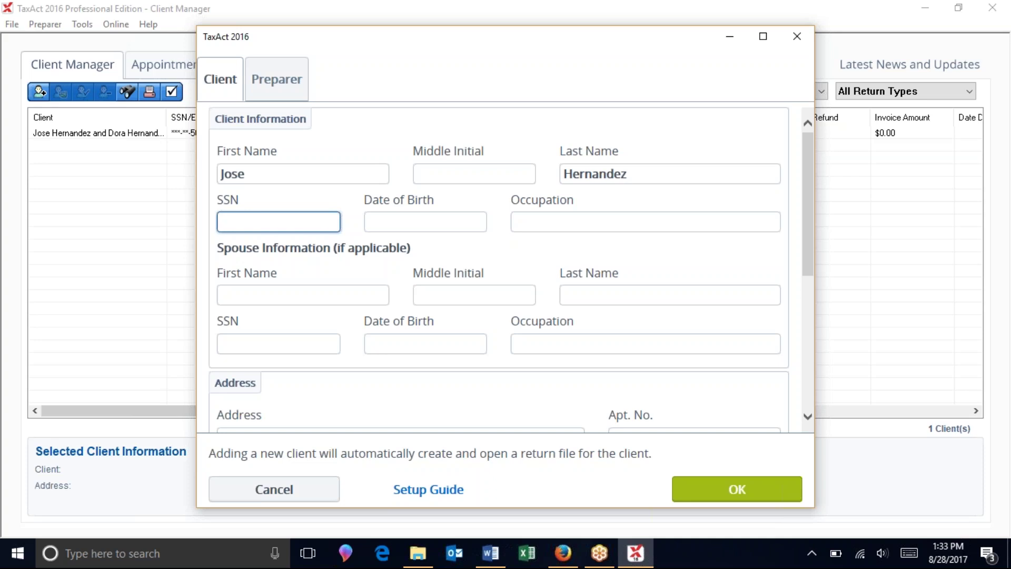
# Step: Fill in the client's SSN and date of birth
pyautogui.write('412-34-5670')
pyautogui.press('Tab')
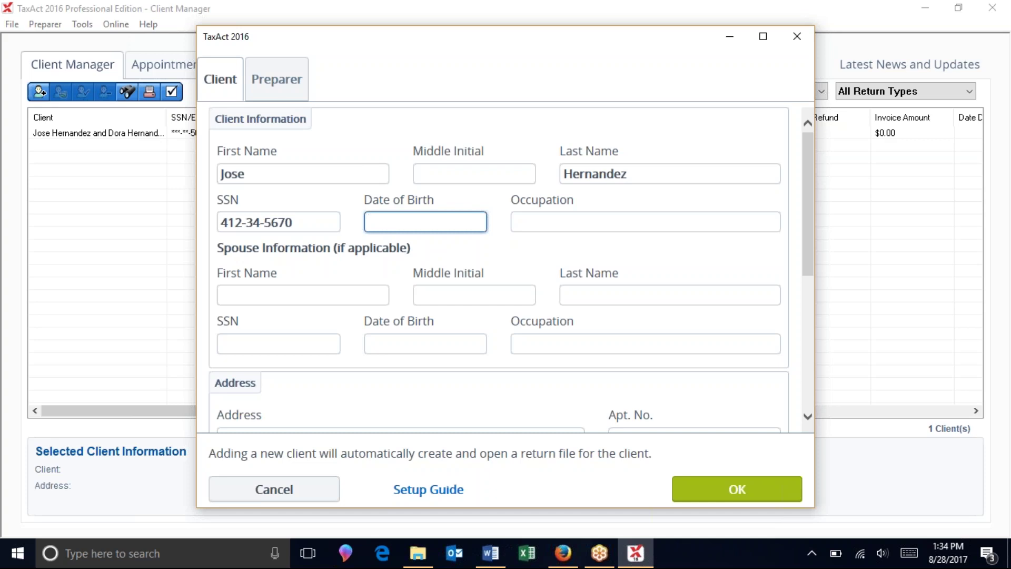
pyautogui.write('04/23/1966')
# Step: Switch to the Word instructions and find item 4 on which birthdate to use when the book gives none
pyautogui.click(490, 553)
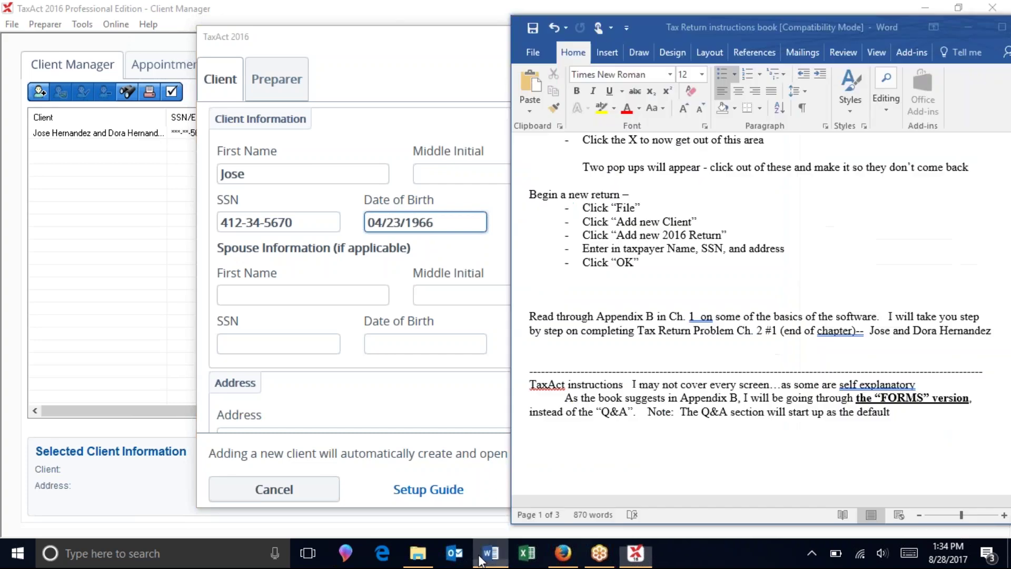
pyautogui.click(688, 412)
pyautogui.press('Down')
pyautogui.press('Down')
pyautogui.press('Down')
pyautogui.press('Down')
pyautogui.press('Down')
pyautogui.press('Down')
pyautogui.press('Down')
pyautogui.press('Down')
pyautogui.press('Down')
pyautogui.press('Down')
pyautogui.press('Down')
pyautogui.press('Down')
pyautogui.press('Down')
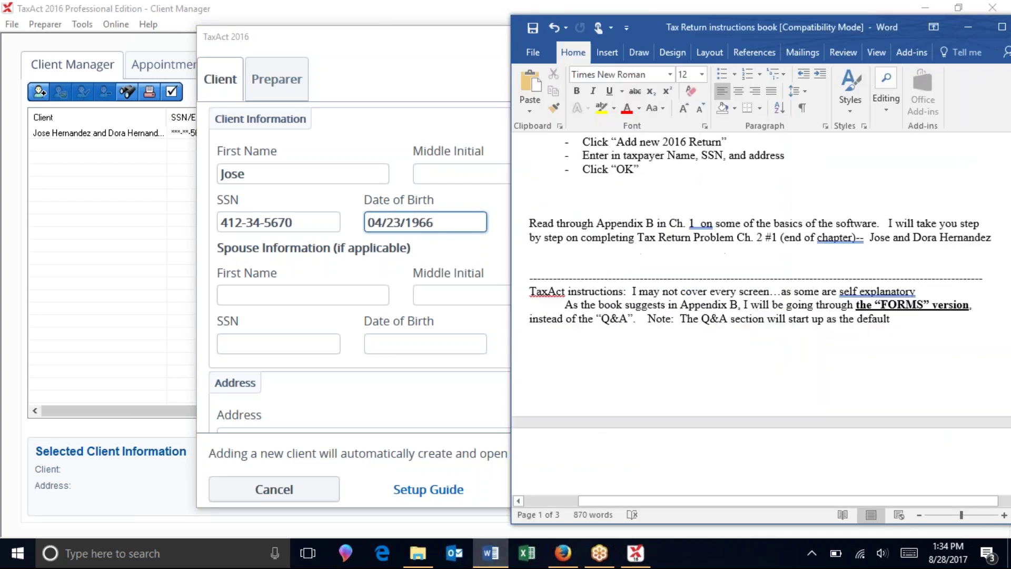
pyautogui.press('Down')
pyautogui.press('Down')
pyautogui.press('Down')
pyautogui.press('Down')
pyautogui.press('Down')
pyautogui.press('Down')
pyautogui.press('Down')
pyautogui.press('Down')
pyautogui.press('Down')
pyautogui.press('Down')
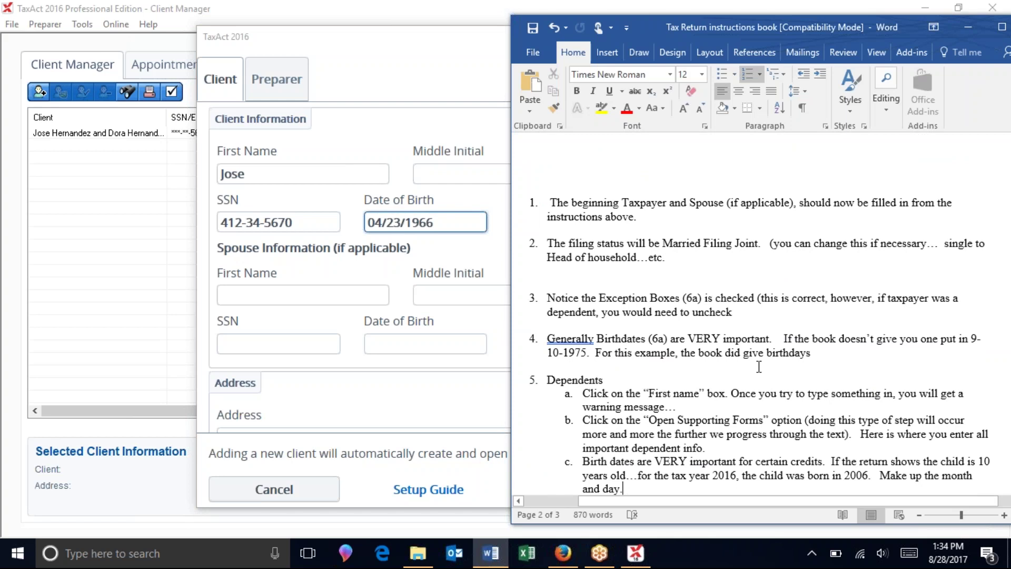
pyautogui.moveTo(594, 350); pyautogui.dragTo(970, 337)
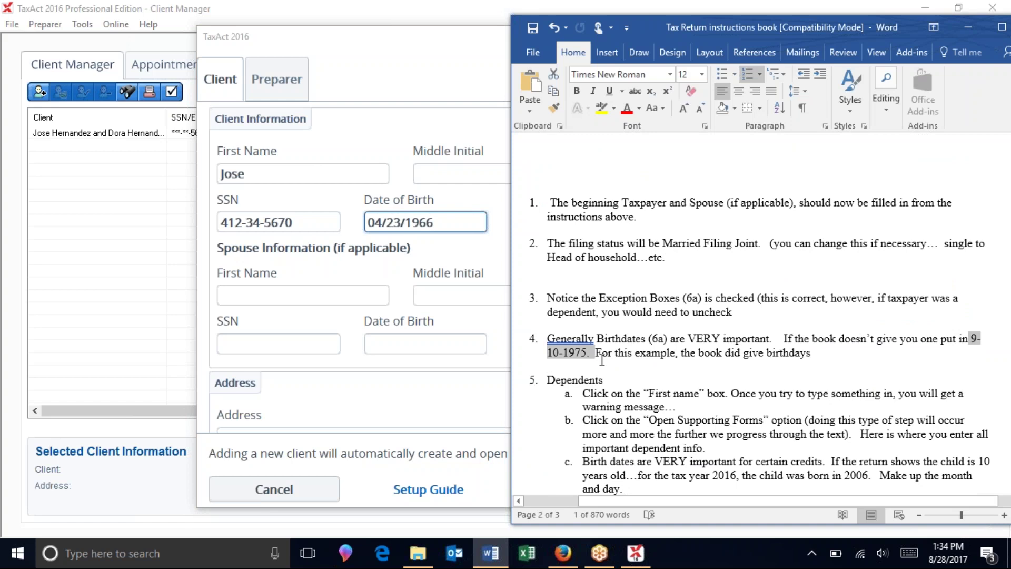
# Step: Switch back to the TaxAct client form and enter the spouse's first and last name, leaving the middle initial blank
pyautogui.click(431, 254)
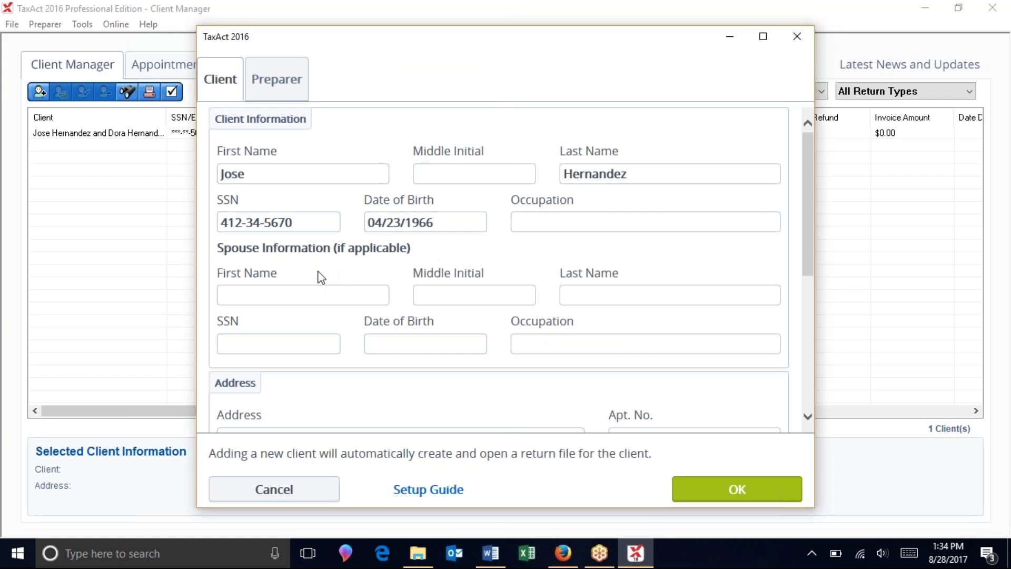
pyautogui.click(243, 299)
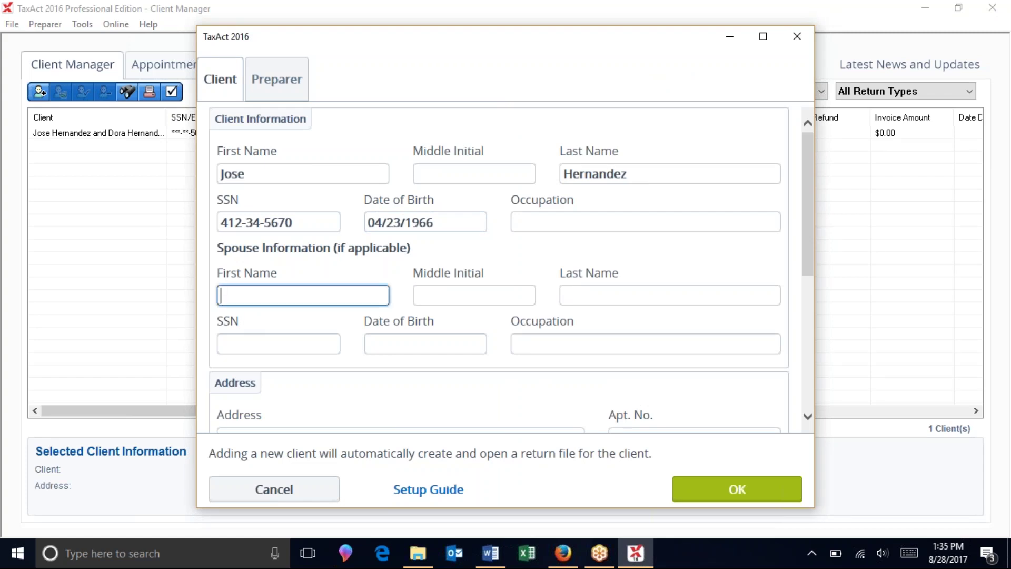
pyautogui.write('Dora')
pyautogui.press('Tab')
pyautogui.press('Tab')
pyautogui.write('Hernandez')
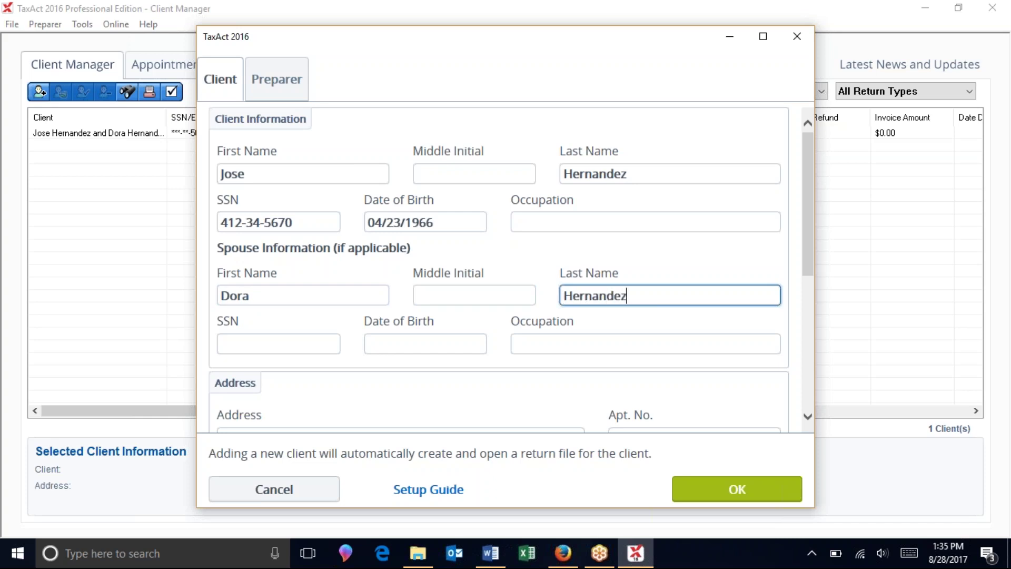
pyautogui.press('Tab')
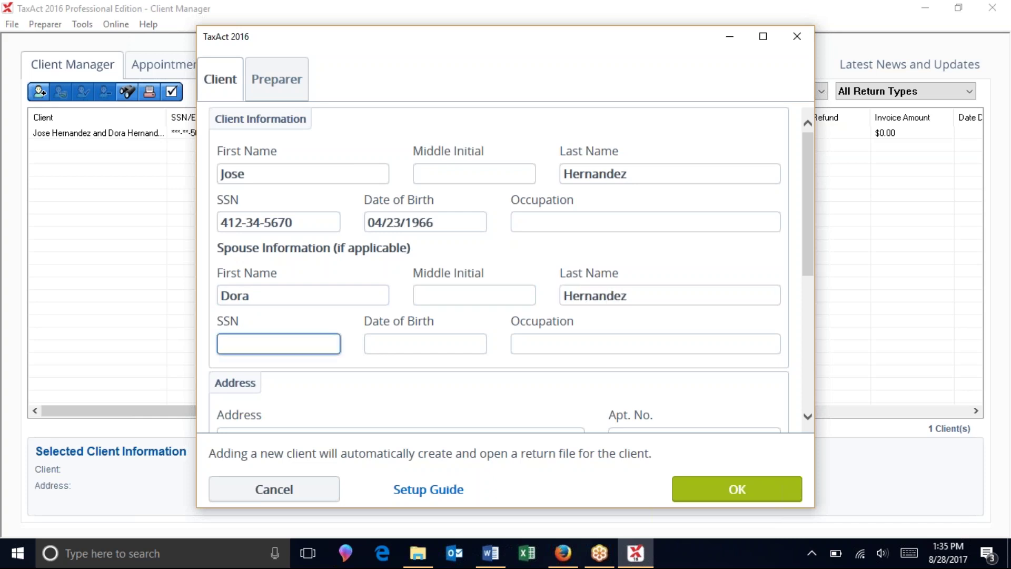
# Step: Fill in the spouse's SSN and date of birth
pyautogui.write('412-34-5671')
pyautogui.press('Tab')
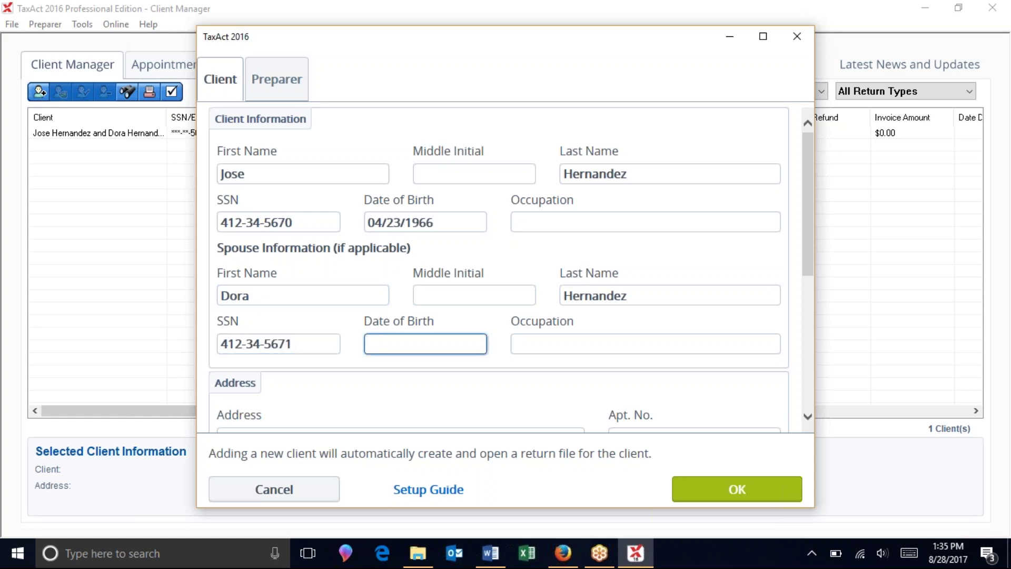
pyautogui.write('07/12/1971')
pyautogui.press('Tab')
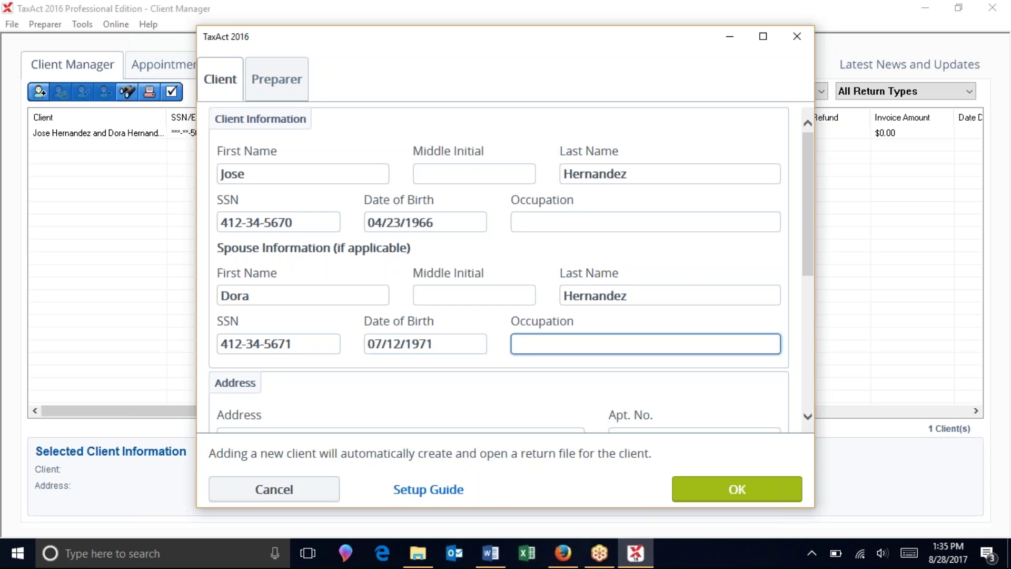
# Step: Enter the client's street address, leave the remaining address fields blank, and confirm the new client to create the return
pyautogui.click(810, 206)
pyautogui.moveTo(810, 206); pyautogui.dragTo(812, 301)
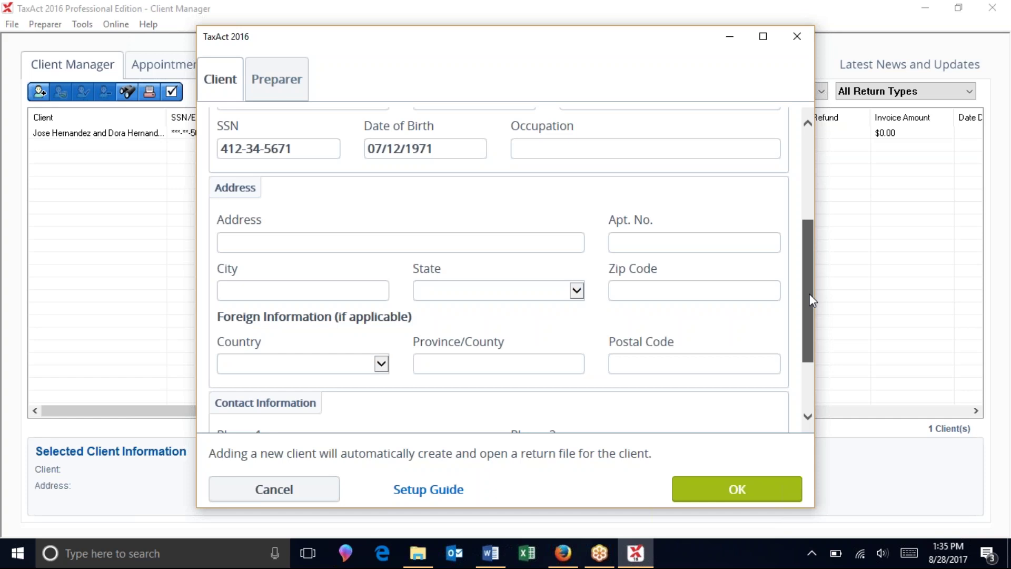
pyautogui.moveTo(809, 293)
pyautogui.mouseDown()
pyautogui.moveTo(810, 285)
pyautogui.moveTo(807, 304)
pyautogui.moveTo(806, 292)
pyautogui.mouseUp()
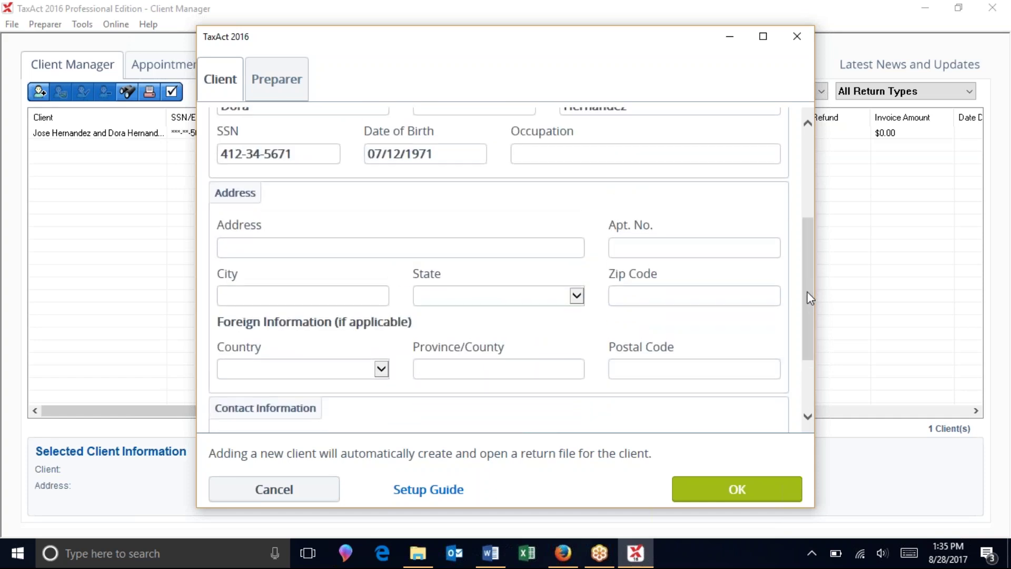
pyautogui.click(264, 247)
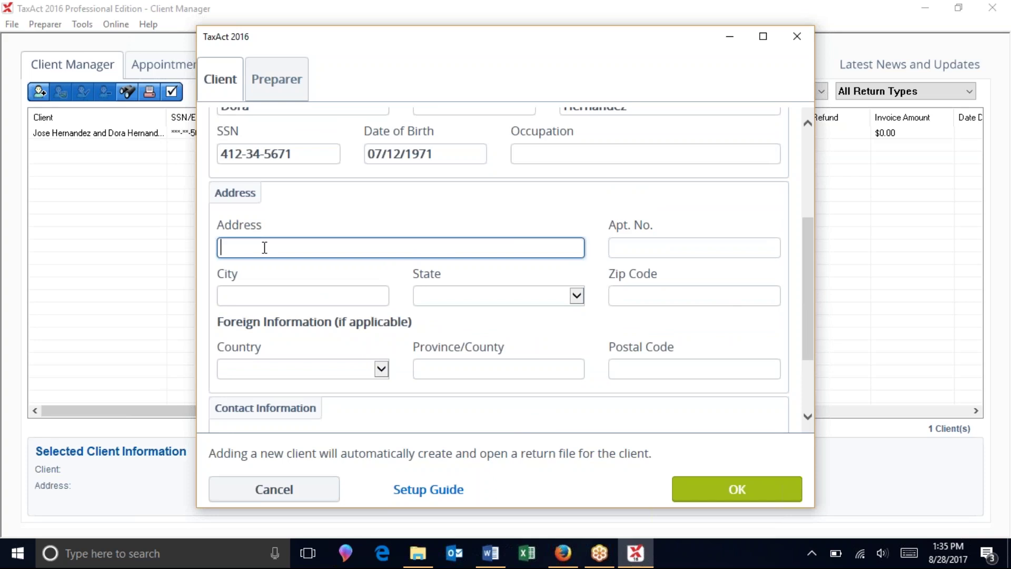
pyautogui.write('32010 Lake Stre')
pyautogui.press('BackSpace')
pyautogui.write('reet')
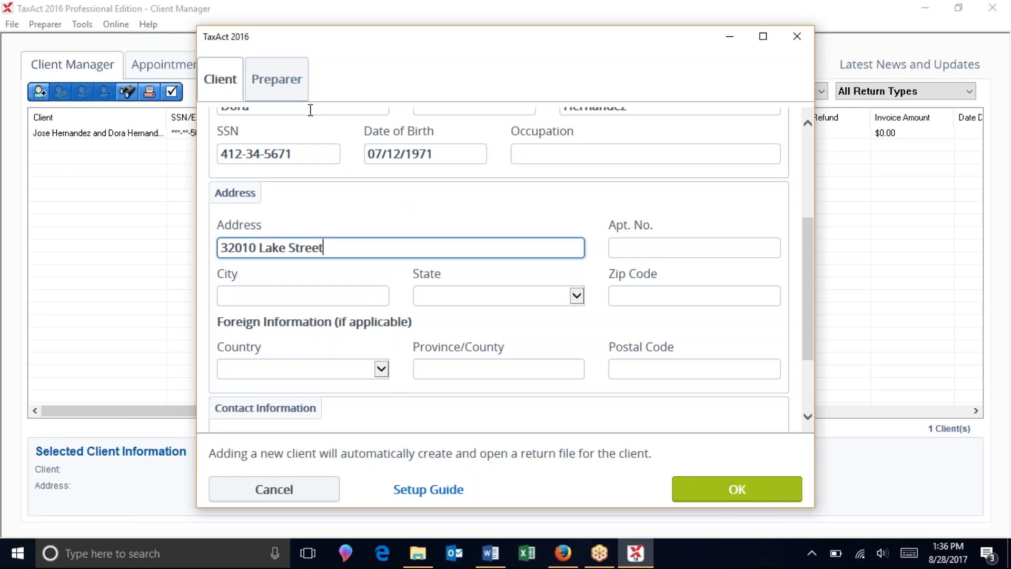
pyautogui.click(740, 496)
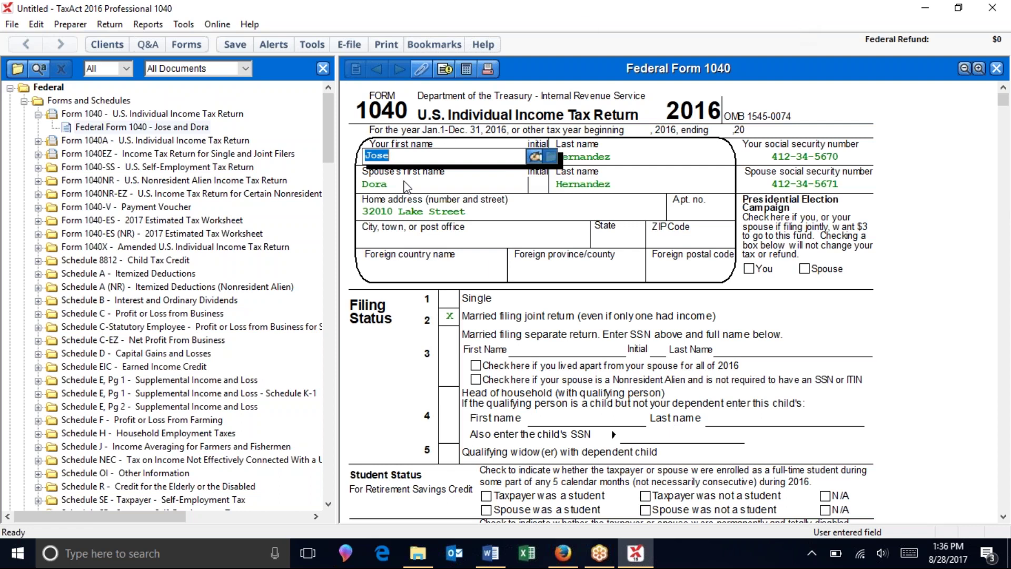
# Step: Narrow the forms tree to enlarge Form 1040, and examine the forms under Documents Received
pyautogui.moveTo(337, 233); pyautogui.dragTo(240, 233)
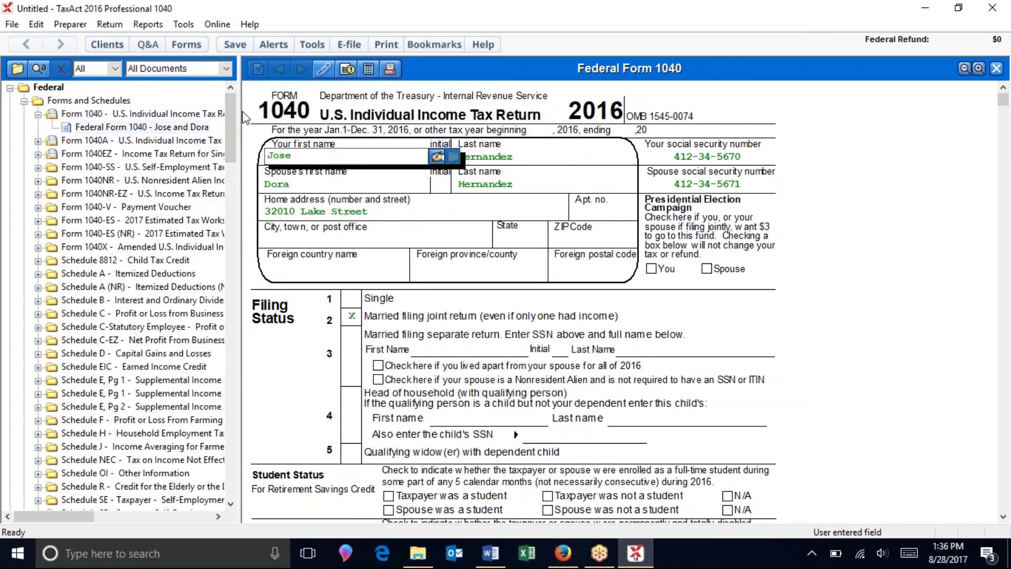
pyautogui.moveTo(234, 123); pyautogui.dragTo(220, 509)
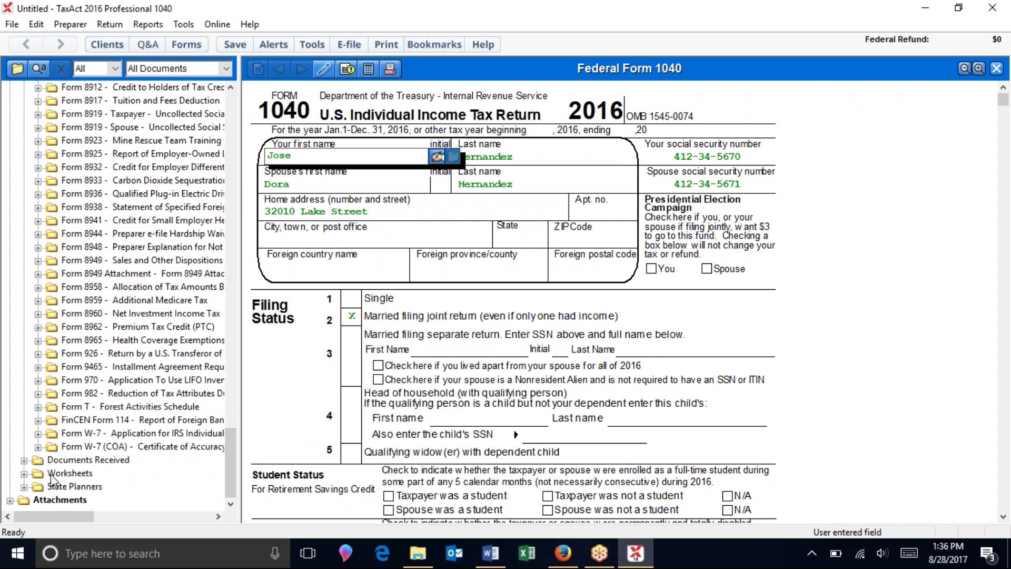
pyautogui.click(24, 460)
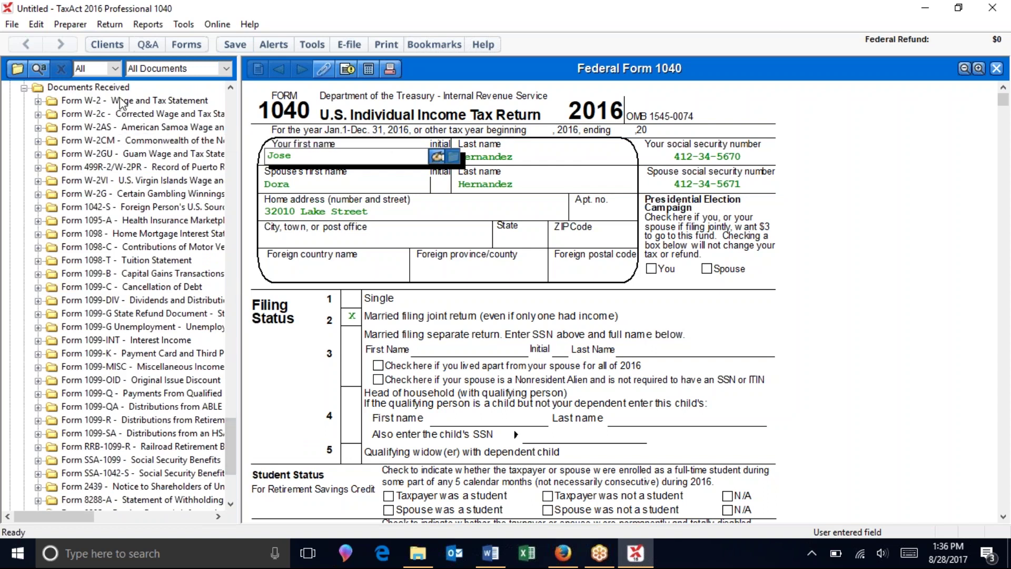
pyautogui.moveTo(231, 435); pyautogui.dragTo(235, 26)
pyautogui.moveTo(228, 456); pyautogui.dragTo(246, 129)
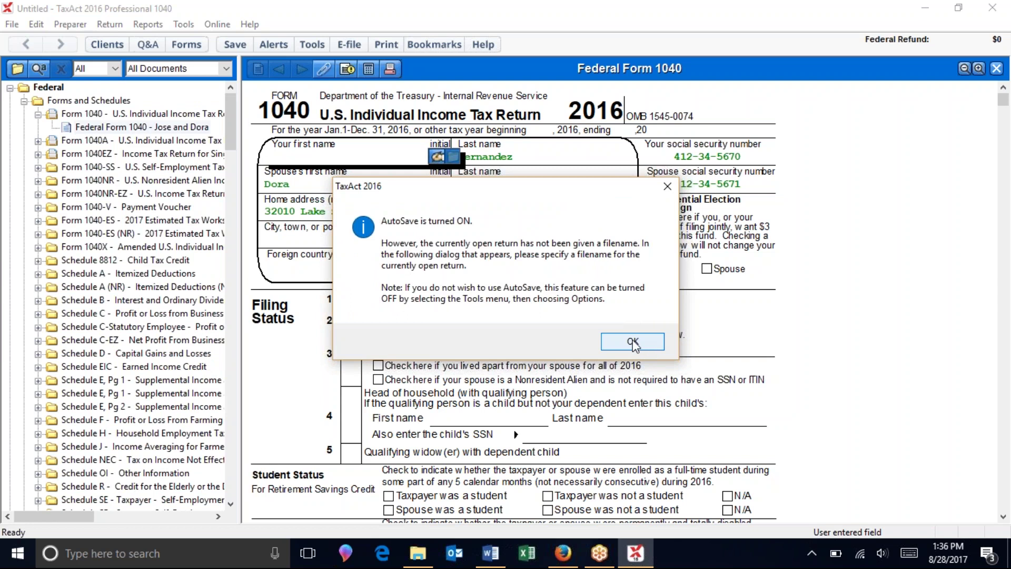
# Step: Acknowledge the AutoSave notice and save the return in the Documents folder under the suggested file name
pyautogui.click(634, 343)
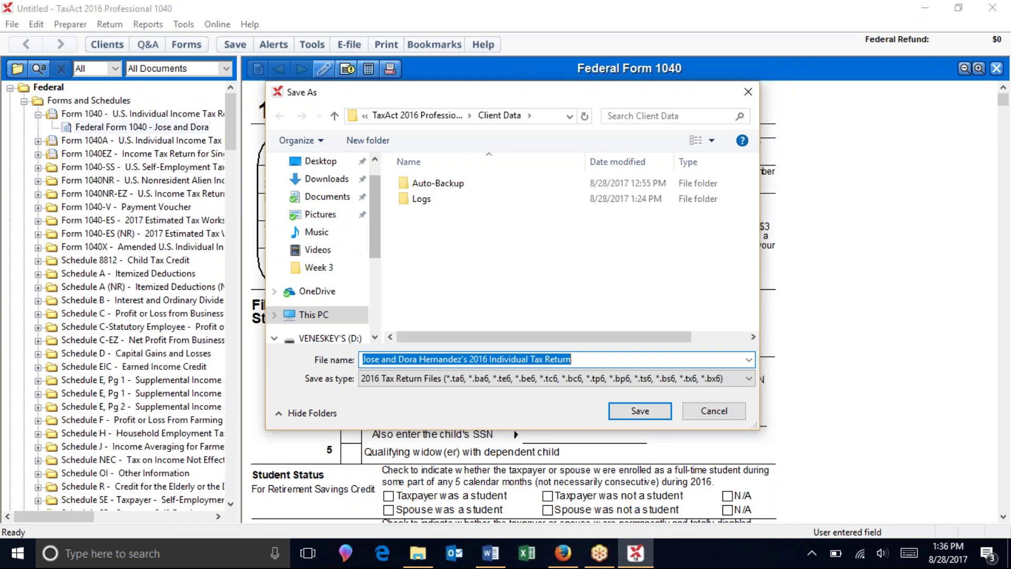
pyautogui.moveTo(370, 229)
pyautogui.mouseDown()
pyautogui.moveTo(372, 306)
pyautogui.moveTo(372, 221)
pyautogui.mouseUp()
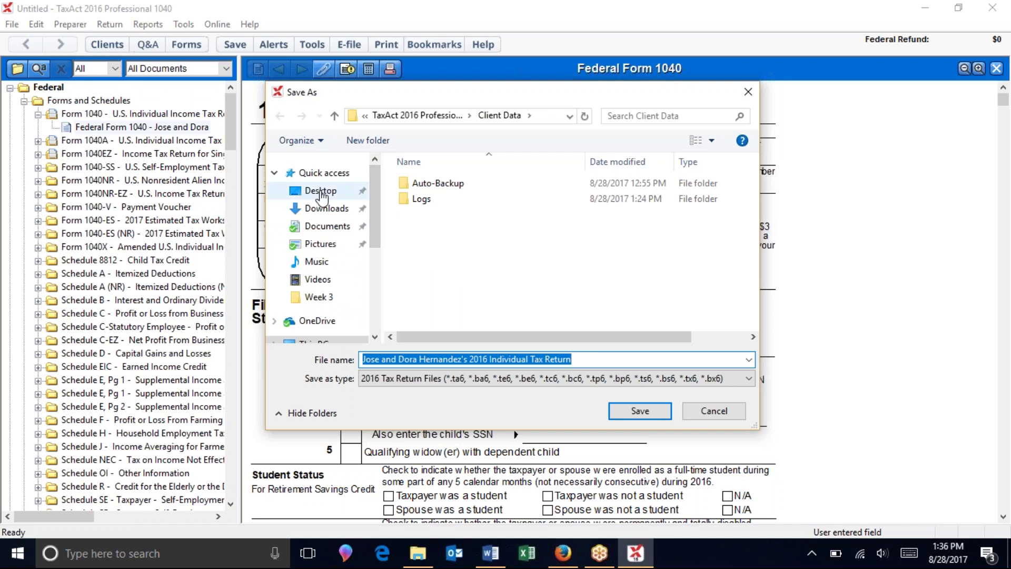
pyautogui.click(322, 226)
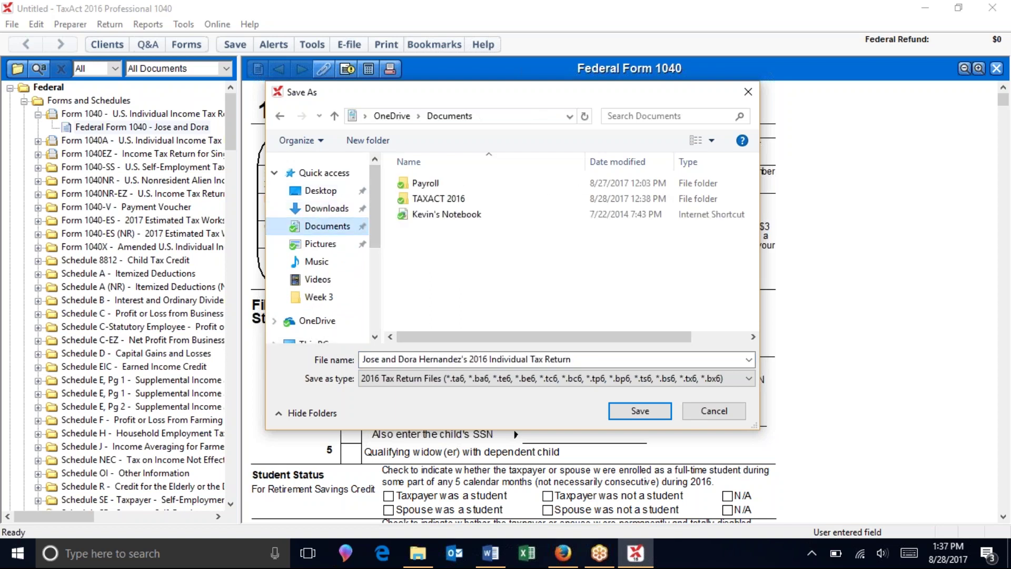
pyautogui.click(639, 411)
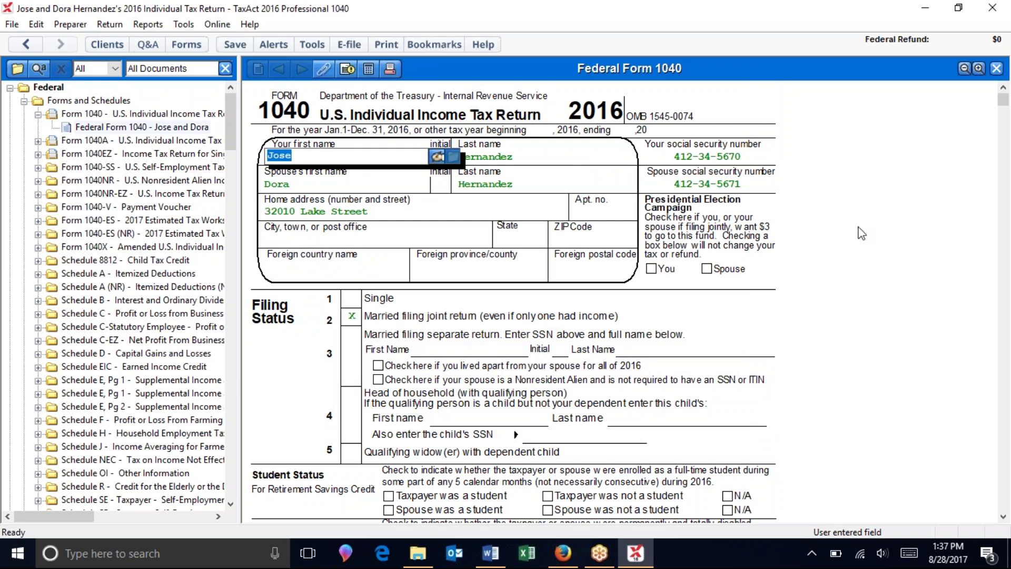
# Step: Mark both the taxpayer and the spouse as not a student in the Student Status section of Form 1040
pyautogui.moveTo(1003, 108); pyautogui.dragTo(1002, 126)
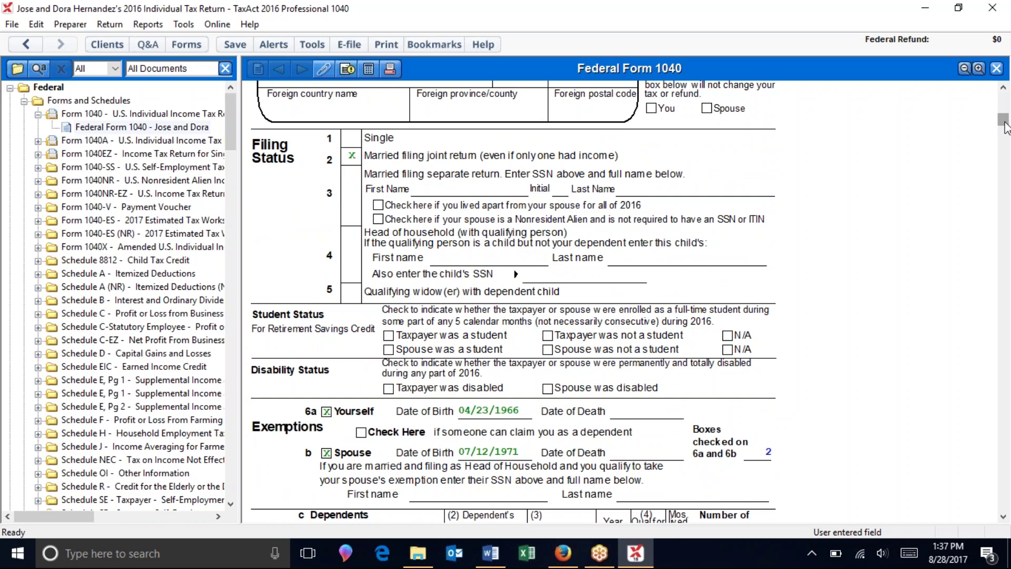
pyautogui.moveTo(1005, 122); pyautogui.dragTo(1005, 134)
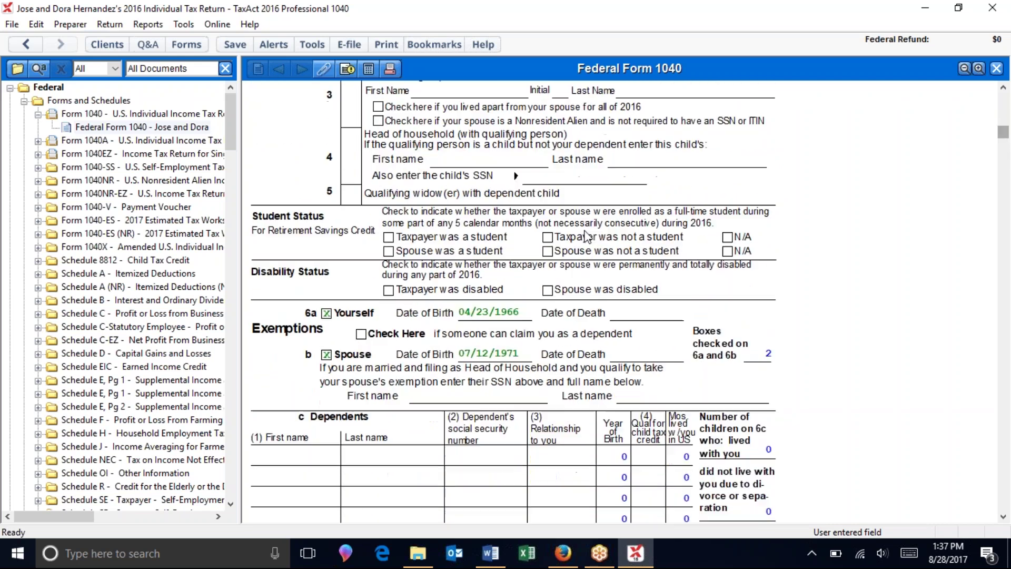
pyautogui.click(549, 237)
pyautogui.click(548, 252)
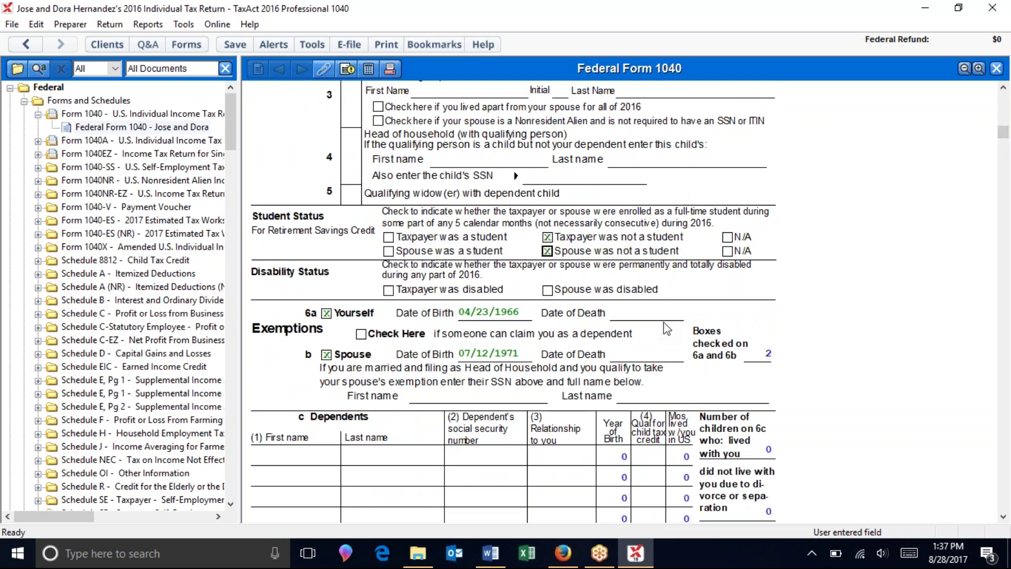
# Step: Check the Exemptions option that someone can claim the taxpayer as a dependent, and clear it again
pyautogui.scroll(-2, 1006, 143)
pyautogui.scroll(-3, 1006, 143)
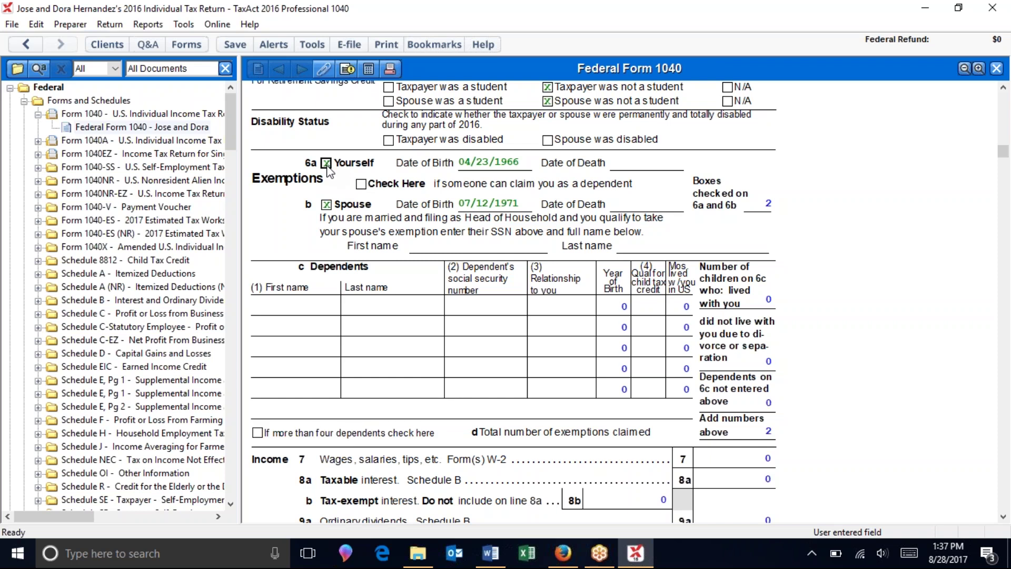
pyautogui.click(361, 184)
pyautogui.click(362, 185)
pyautogui.click(326, 163)
# Step: Try to enter a name in the first Dependents row on line 6c, and open its supporting form instead of overriding
pyautogui.moveTo(1003, 157); pyautogui.dragTo(1003, 164)
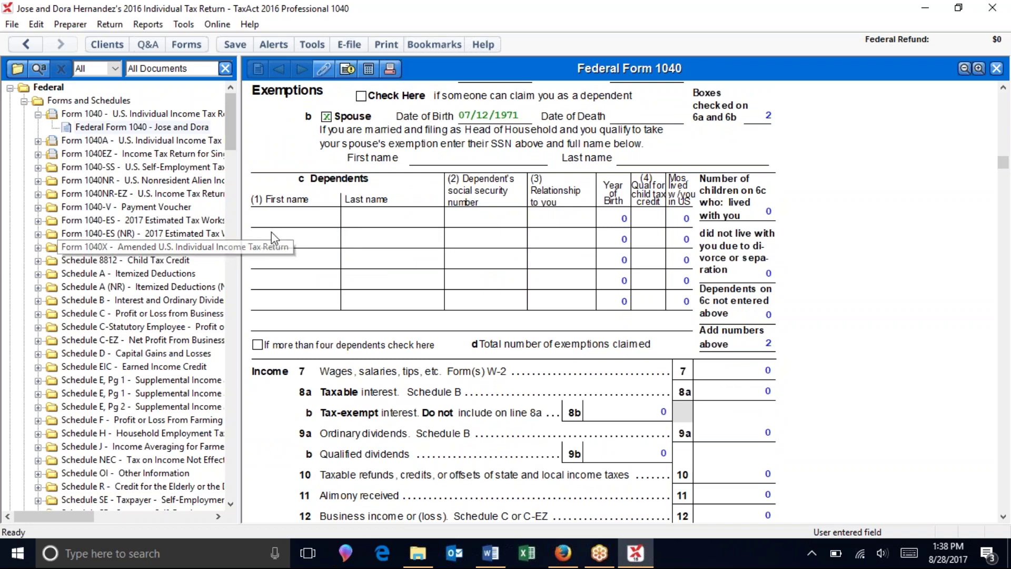
pyautogui.click(306, 218)
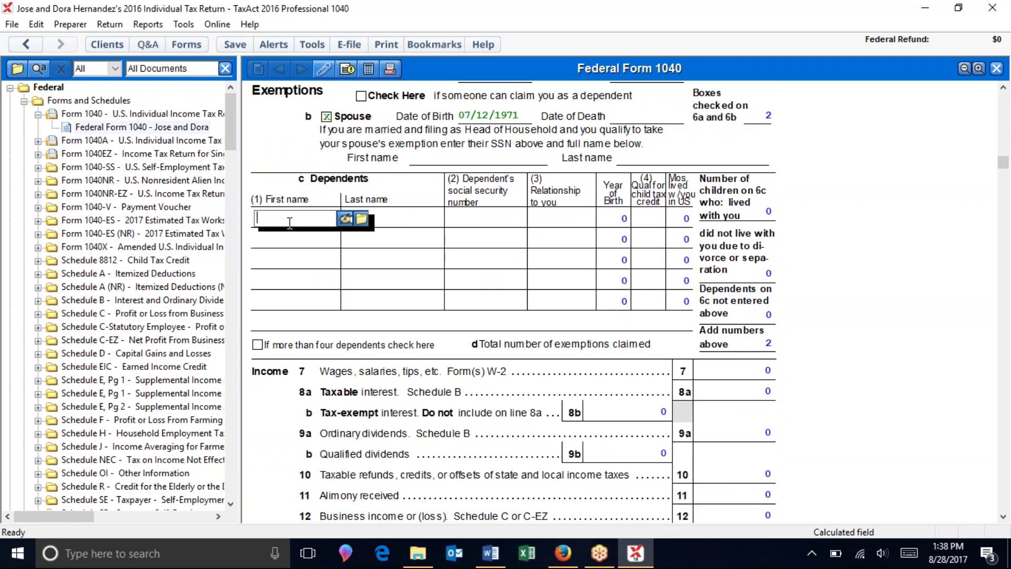
pyautogui.press('a')
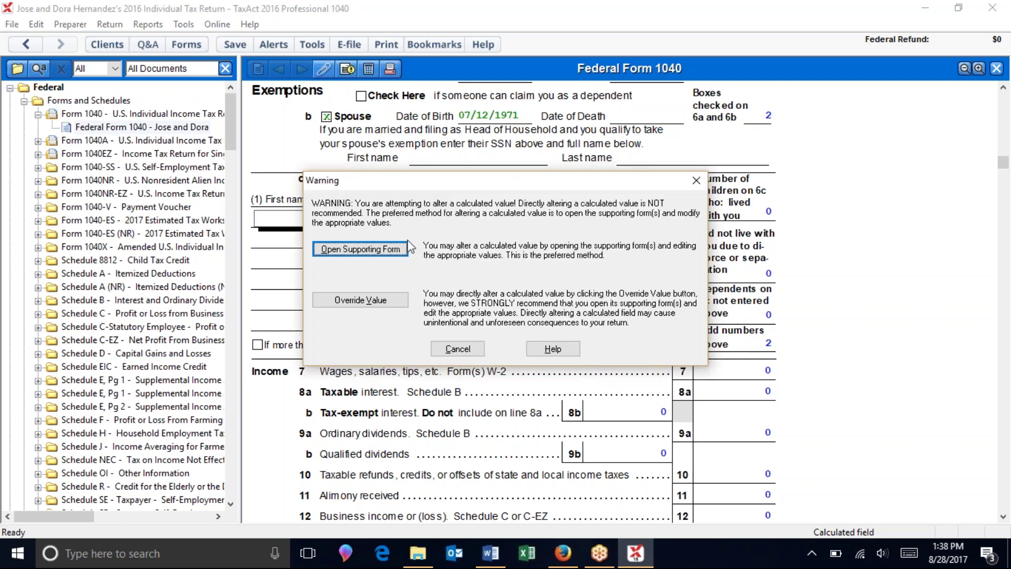
pyautogui.click(356, 248)
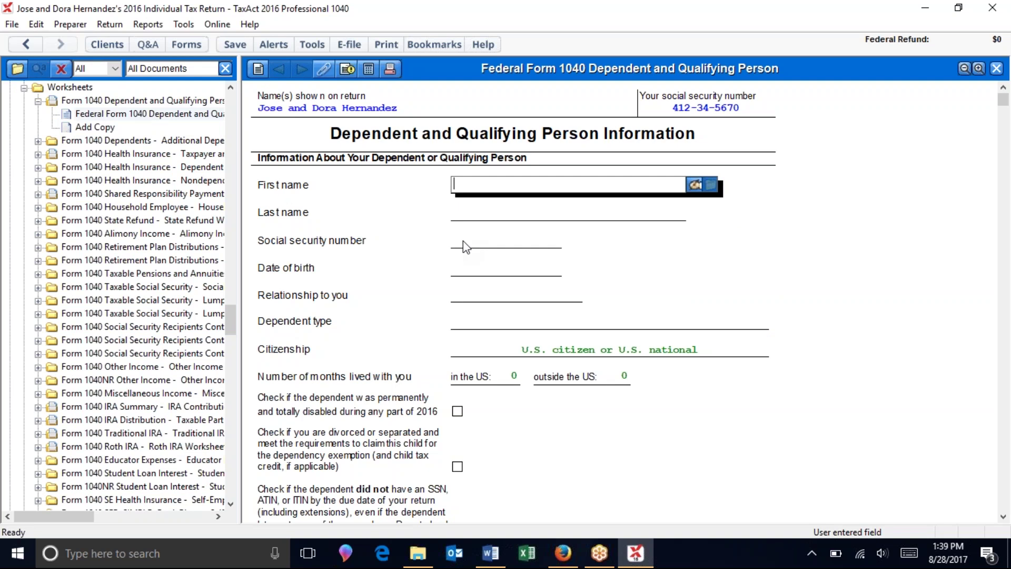
# Step: Enter the dependent's first and last name on the Dependent and Qualifying Person form
pyautogui.write('Adela')
pyautogui.press('Tab')
pyautogui.write('Her')
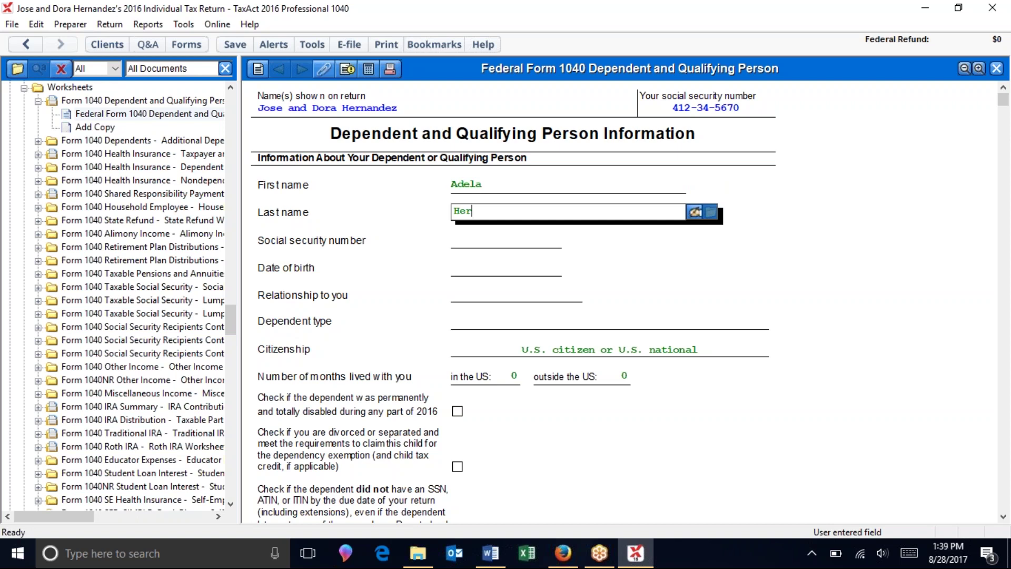
pyautogui.write('nandez')
pyautogui.press('Tab')
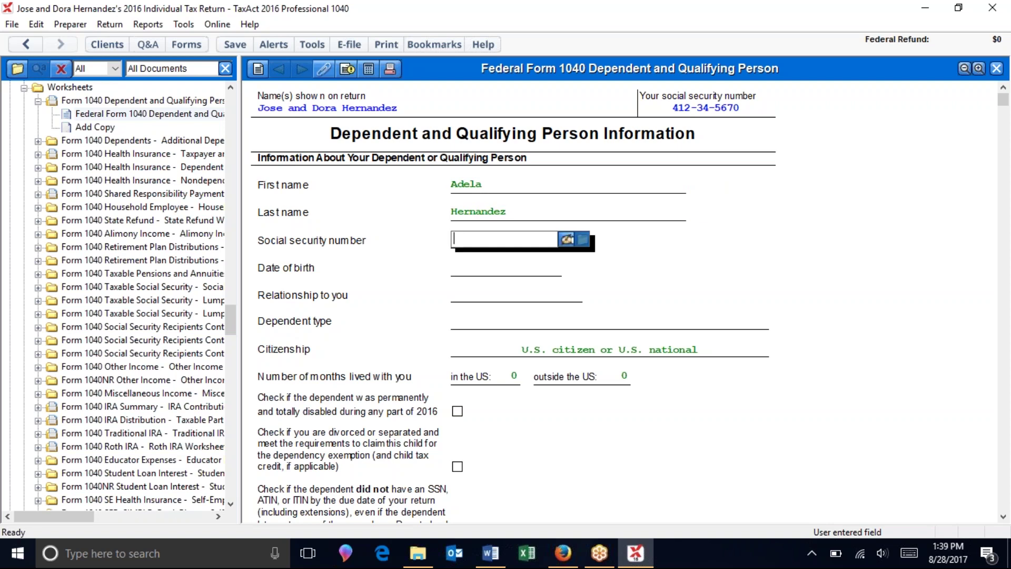
# Step: Fill in the dependent's social security number and date of birth
pyautogui.write('412-34-5672')
pyautogui.press('Tab')
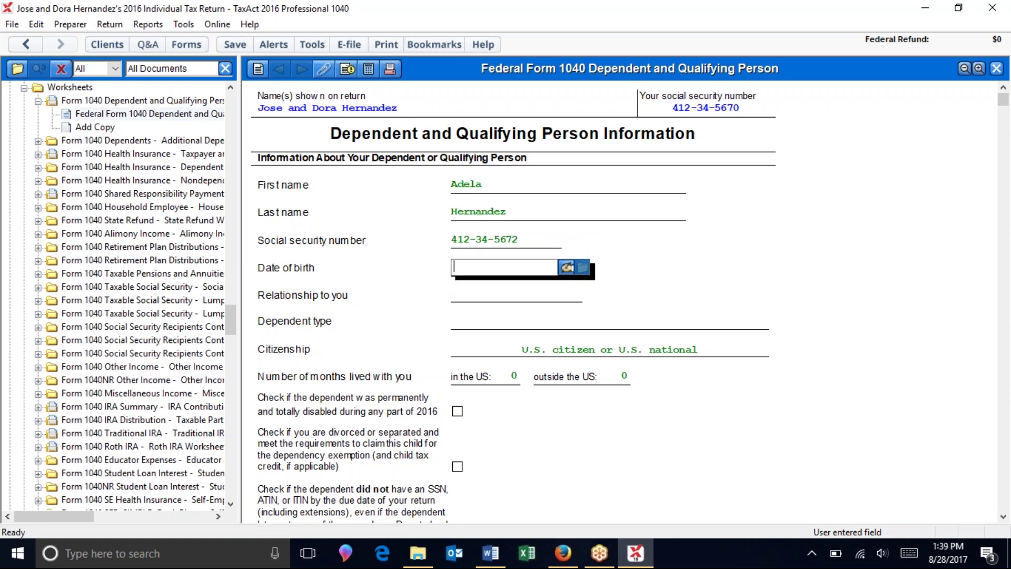
pyautogui.write('03/15/2011')
pyautogui.press('Tab')
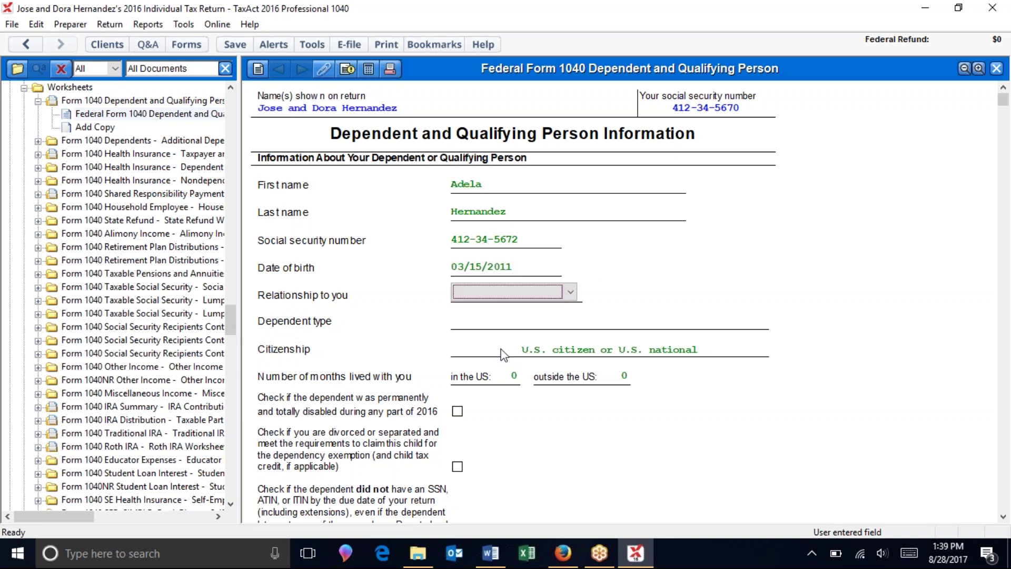
# Step: Set the relationship to Daughter, the dependent type to Child who lived with you (or away at college), and 12 months lived in the US
pyautogui.press('d')
pyautogui.press('Tab')
pyautogui.press('c')
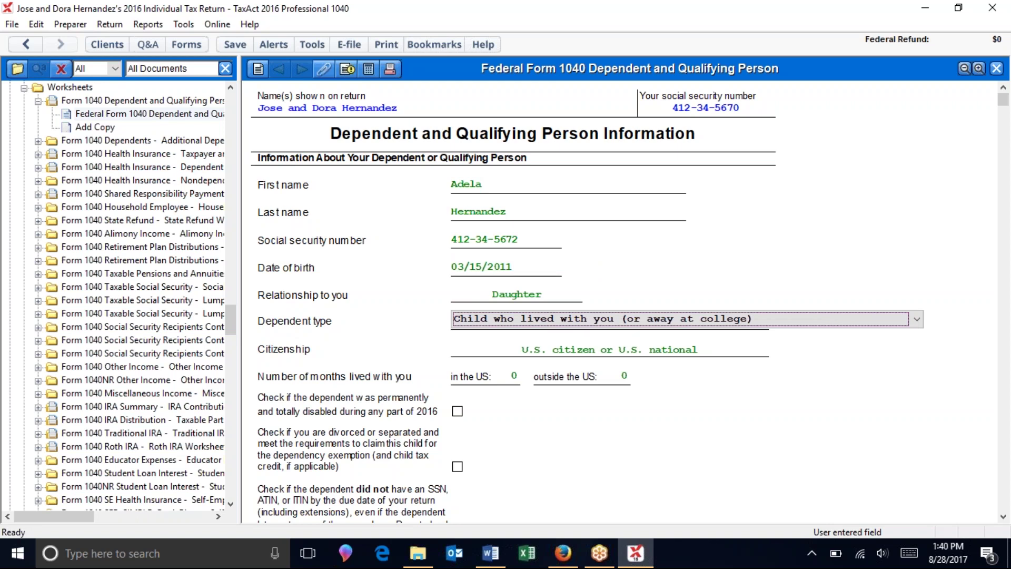
pyautogui.click(511, 373)
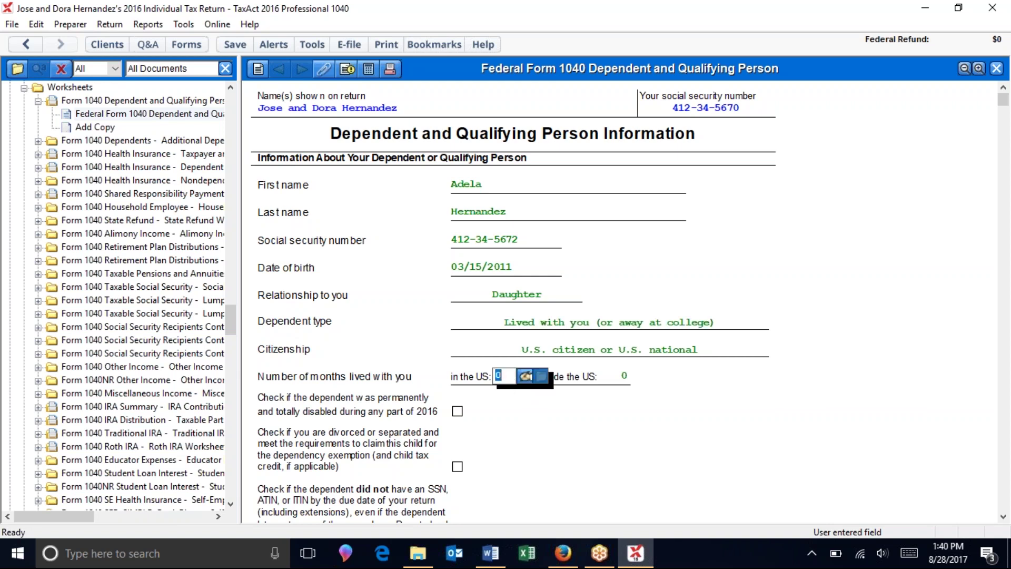
pyautogui.write('12')
pyautogui.press('Tab')
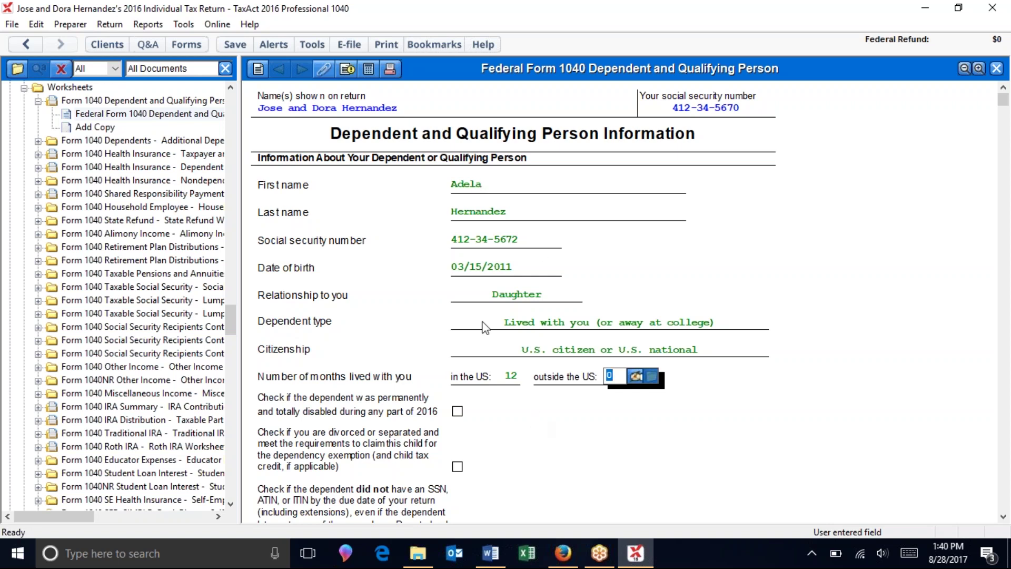
# Step: Reopen the couple's Federal Form 1040 and check the dependent's entry on line 6c
pyautogui.moveTo(232, 319); pyautogui.dragTo(233, 178)
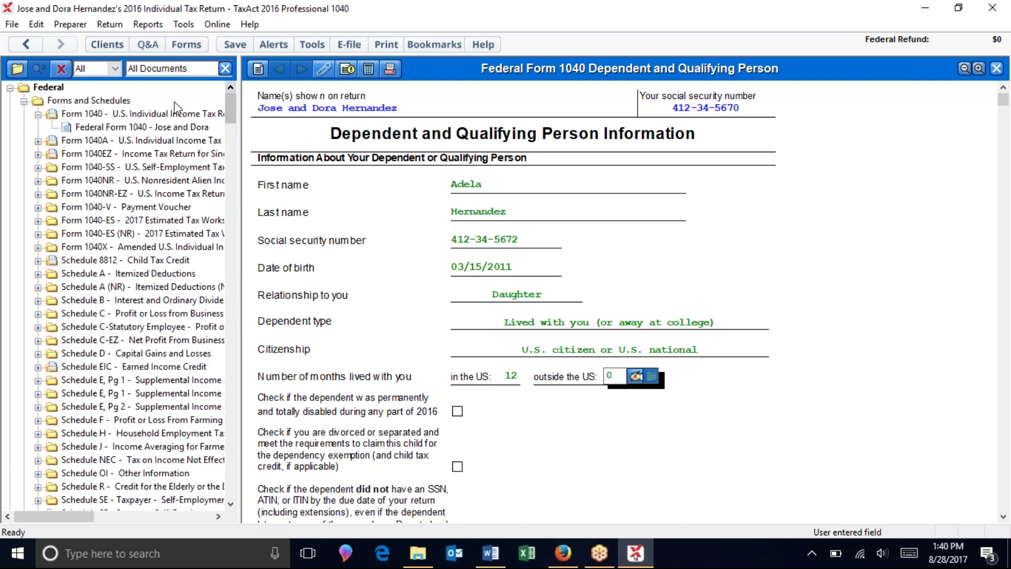
pyautogui.doubleClick(117, 130)
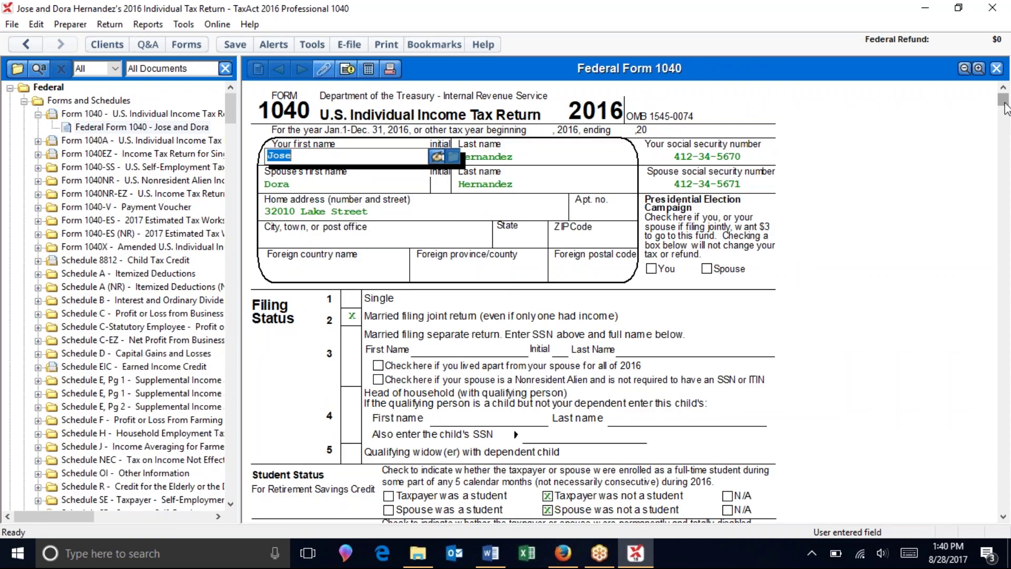
pyautogui.scroll(-10, 574, 136)
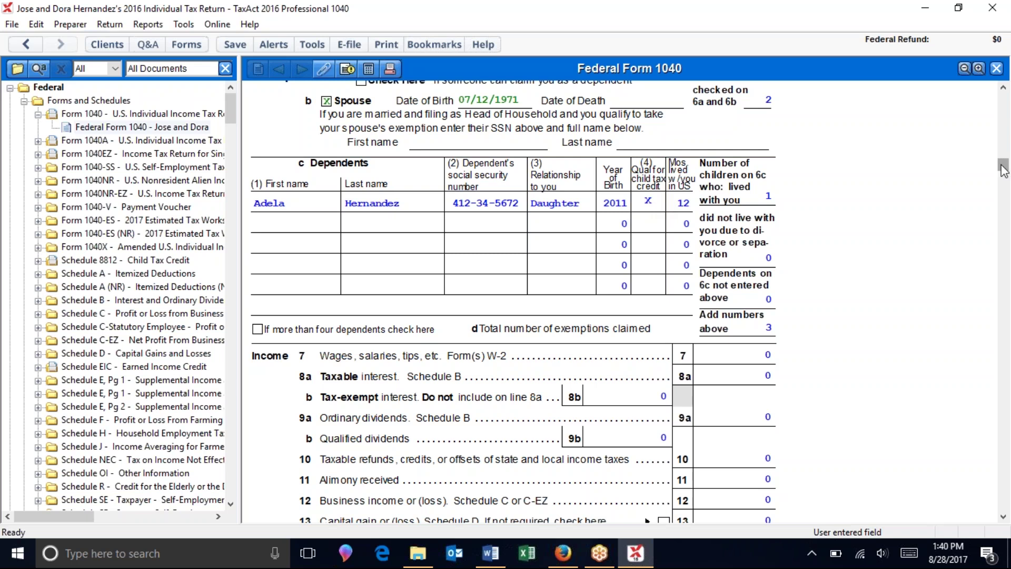
# Step: Add a Form W-2 - Wage and Tax Statement copy as the supporting form for line 7 wages on Form 1040
pyautogui.moveTo(1003, 170); pyautogui.dragTo(1003, 175)
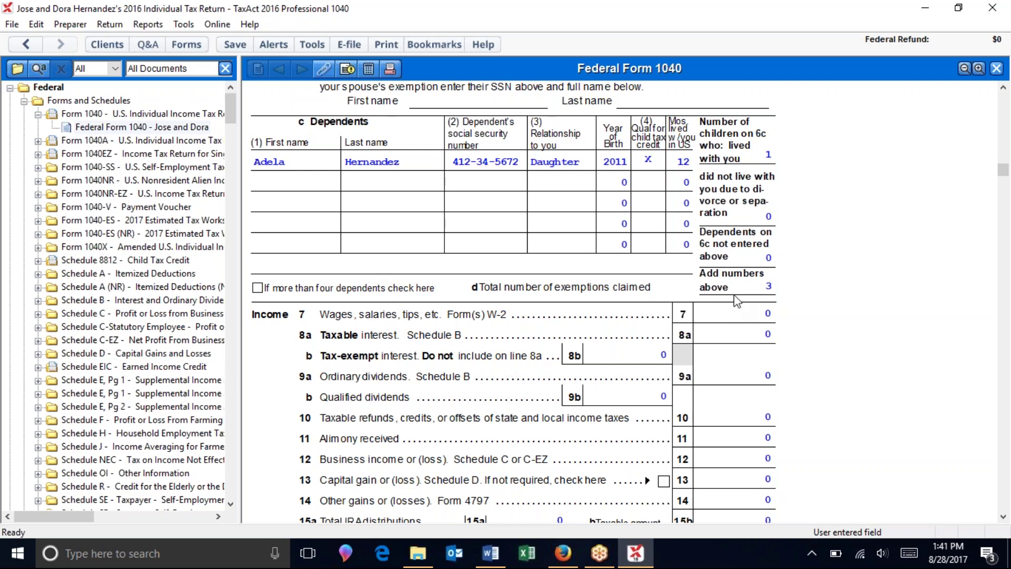
pyautogui.click(764, 321)
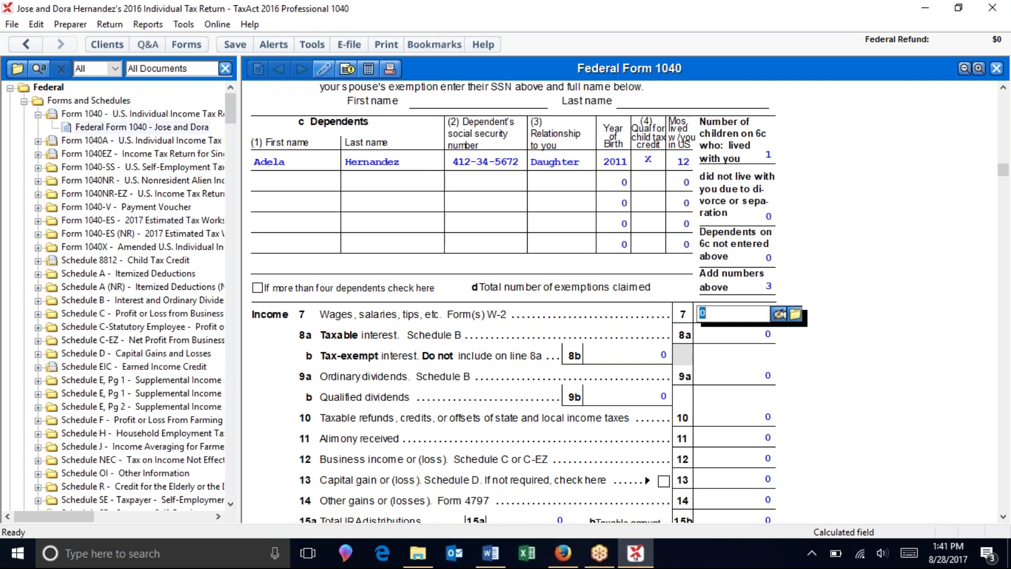
pyautogui.click(796, 316)
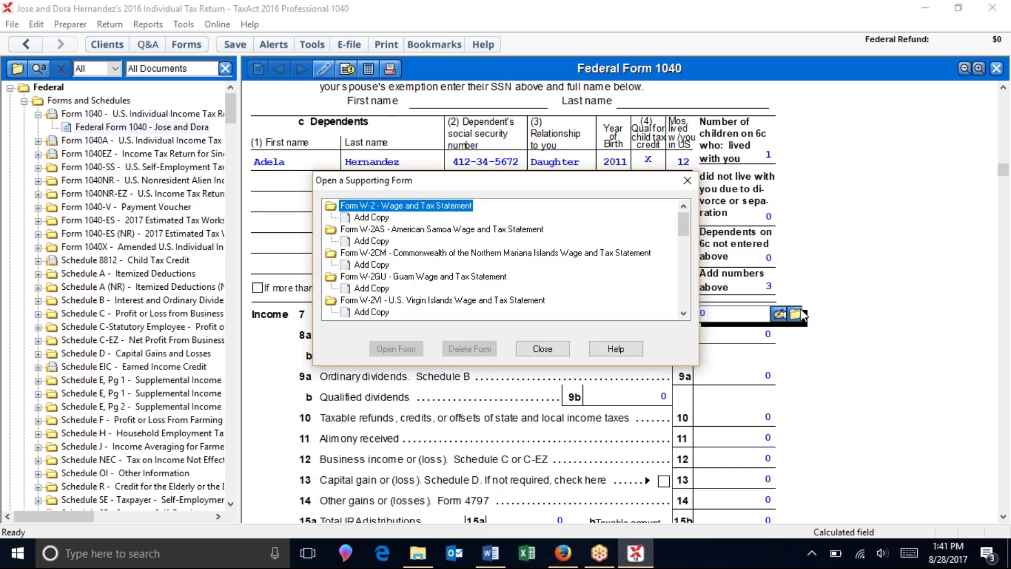
pyautogui.click(543, 351)
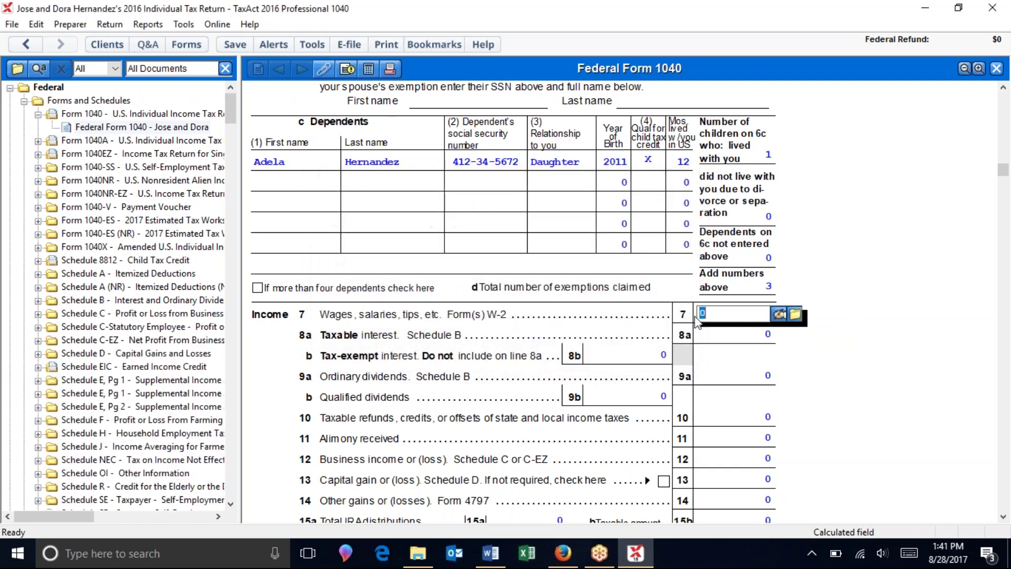
pyautogui.press('BackSpace')
pyautogui.click(457, 349)
pyautogui.click(795, 314)
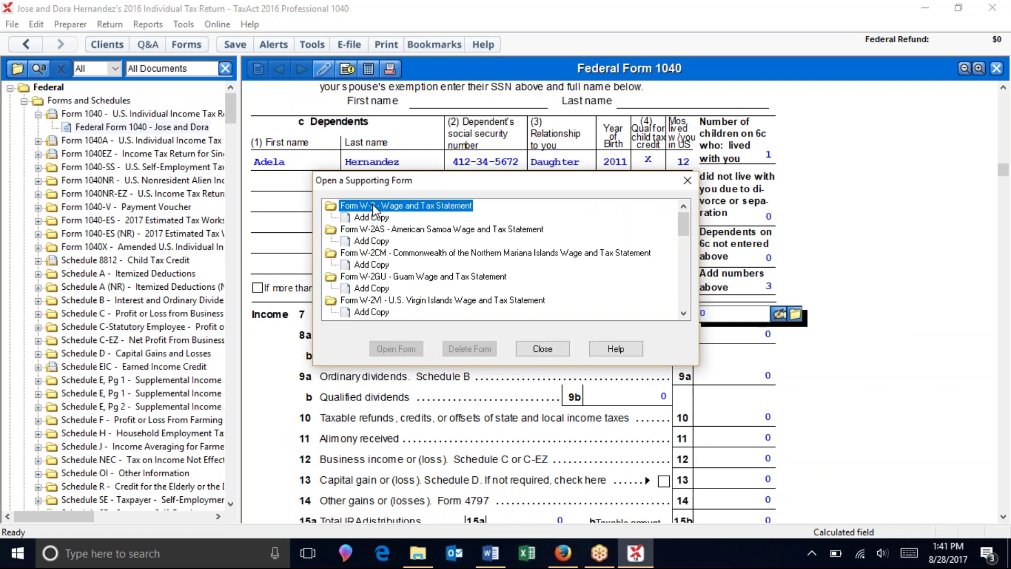
pyautogui.doubleClick(367, 217)
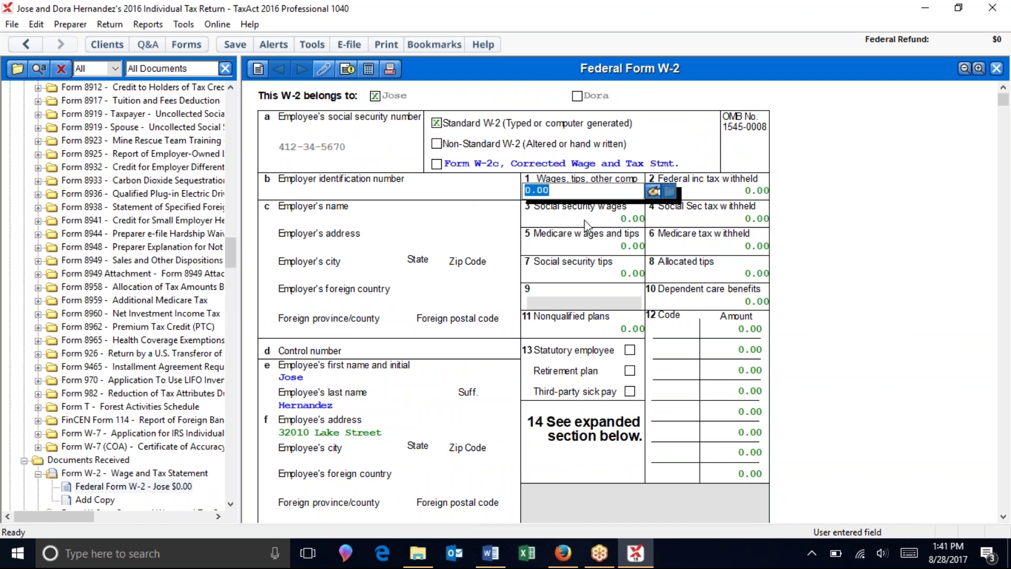
# Step: Enter the husband's W-2 wages of 45,800, federal income tax withheld of 6,160 and social security wages of 45,800
pyautogui.write('45800')
pyautogui.press('Tab')
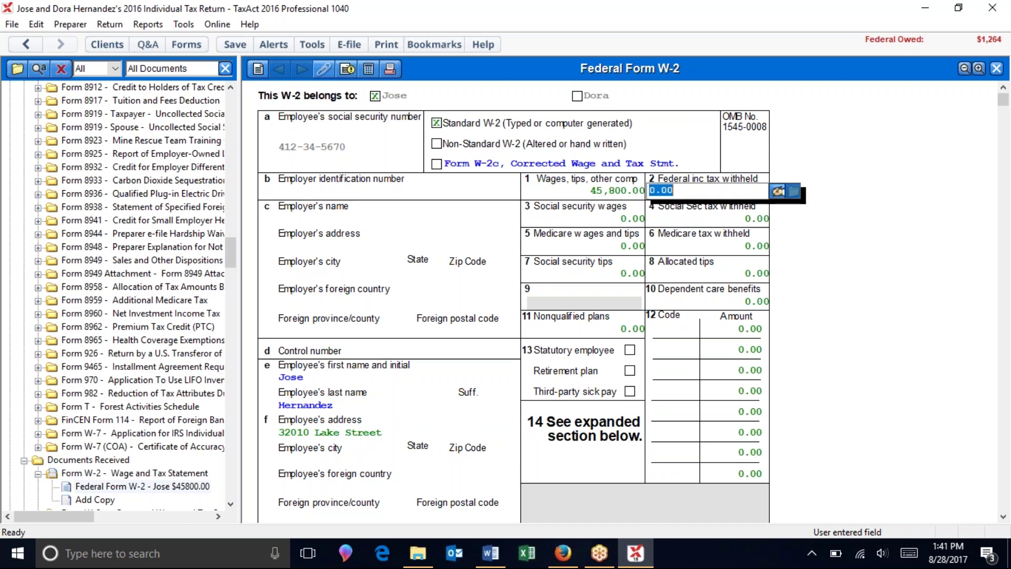
pyautogui.write('6160')
pyautogui.press('Tab')
pyautogui.write('45800')
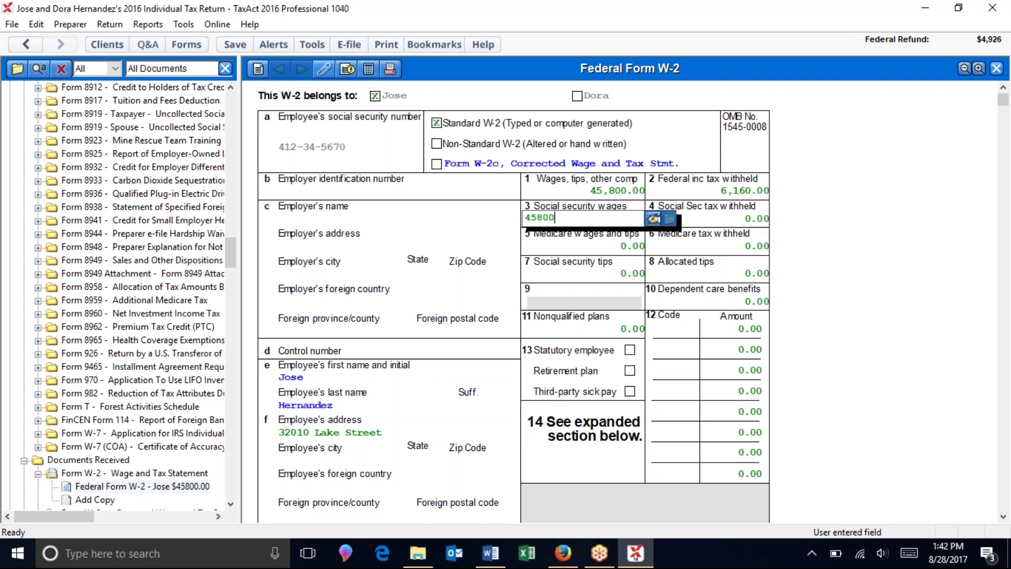
pyautogui.press('Tab')
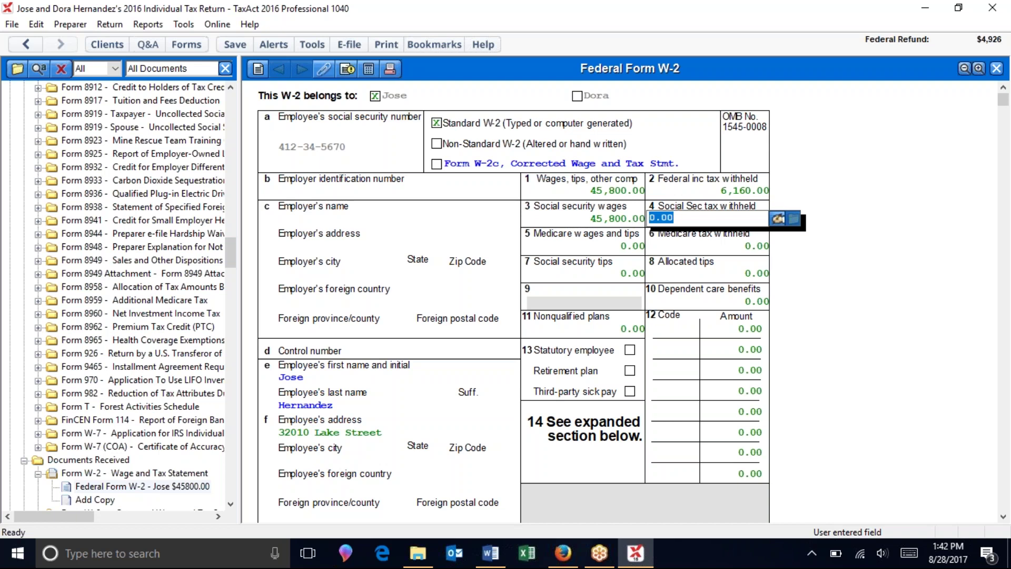
# Step: Complete the husband's W-2 with social security tax withheld 2,839.60, Medicare wages 45,800 and Medicare tax withheld 664.10
pyautogui.write('2,8')
pyautogui.write('39.')
pyautogui.write('60')
pyautogui.press('Tab')
pyautogui.write('45800')
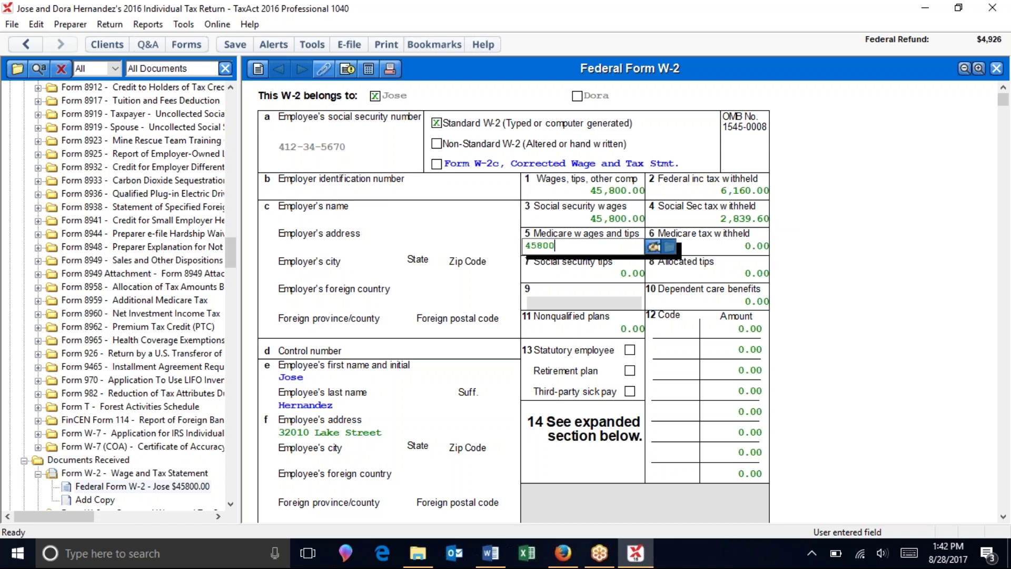
pyautogui.press('Tab')
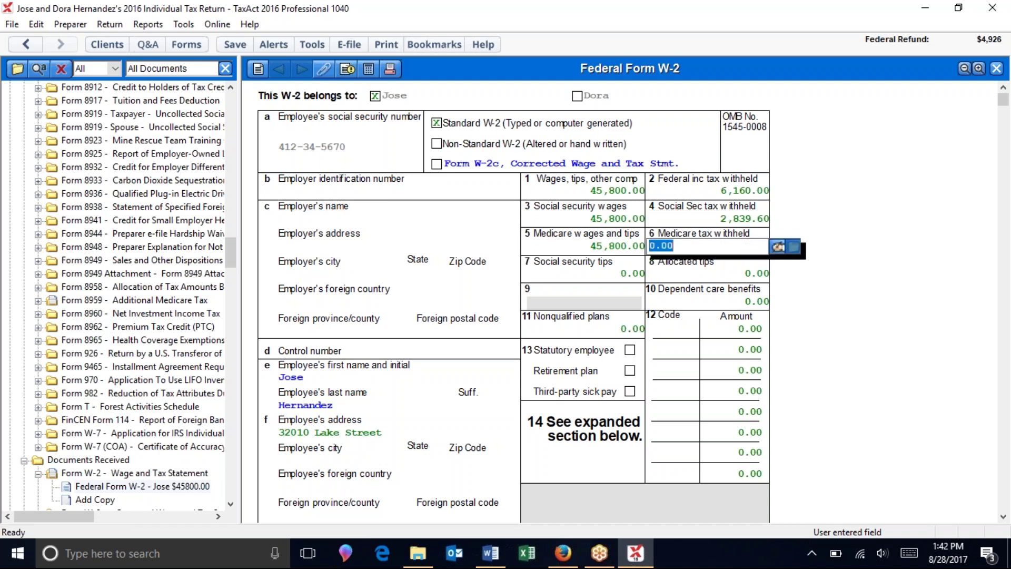
pyautogui.write('664')
pyautogui.write('.10')
pyautogui.press('Tab')
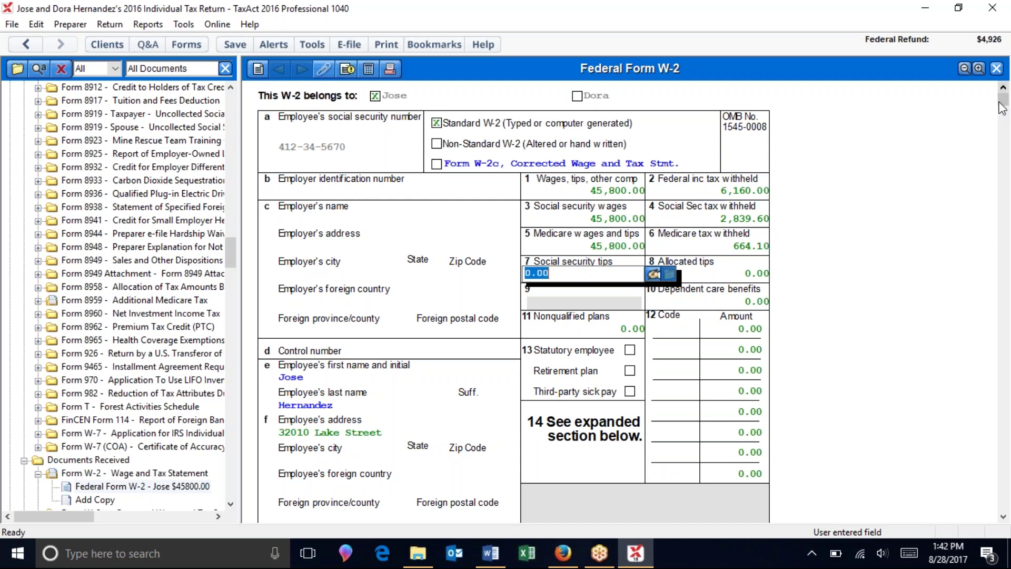
# Step: Add a second Form W-2 copy and mark it as belonging to the wife
pyautogui.scroll(-4, 594, 189)
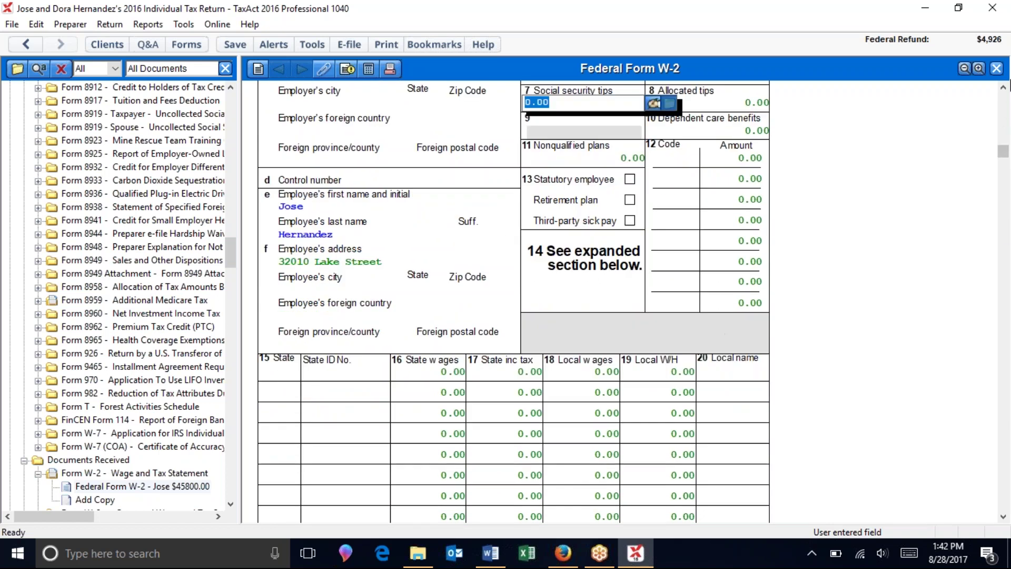
pyautogui.moveTo(1005, 152); pyautogui.dragTo(1006, 82)
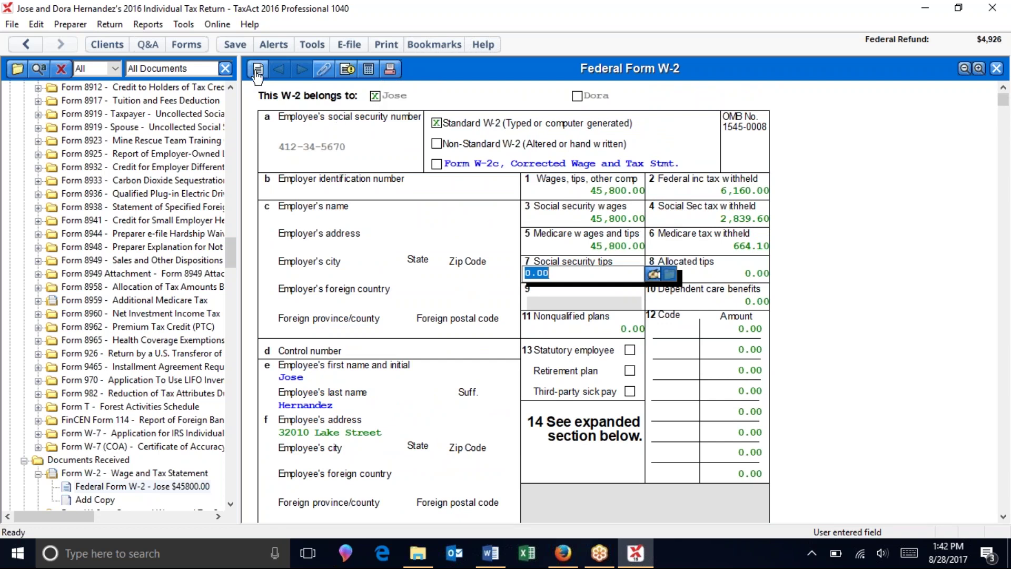
pyautogui.click(258, 74)
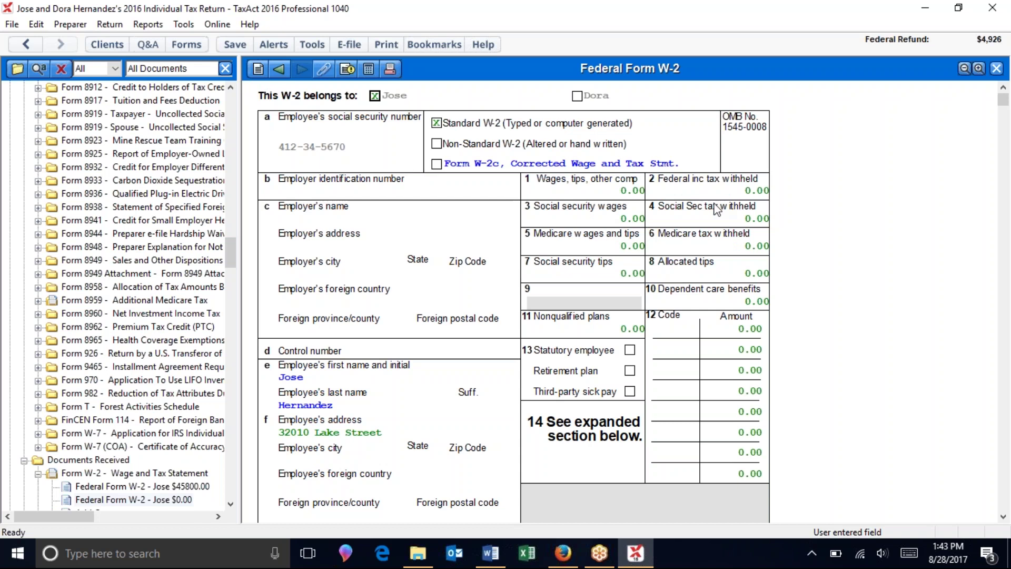
pyautogui.click(577, 97)
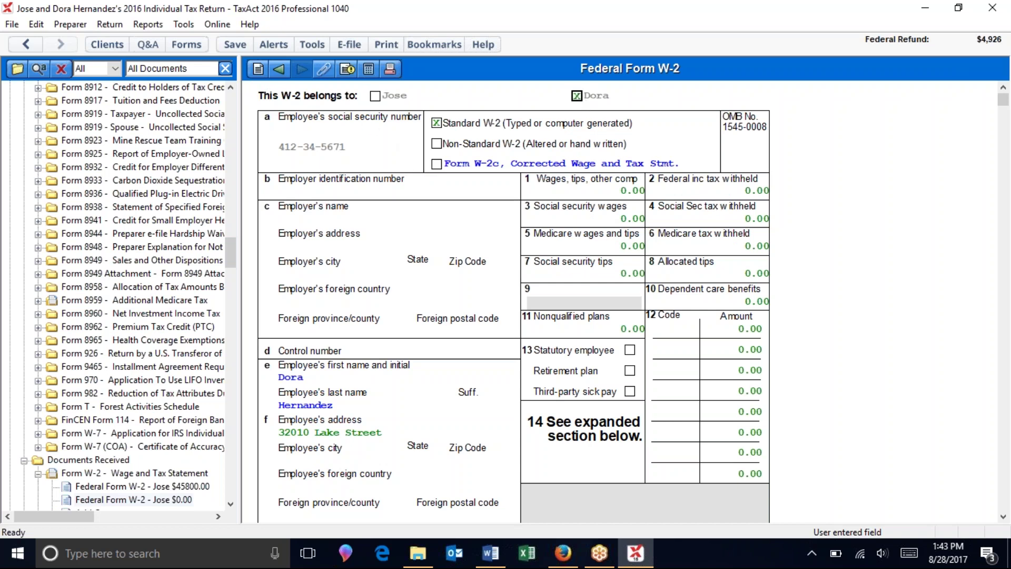
# Step: Enter the wife's W-2 wages of 31,000, federal income tax withheld of 3,650 and social security wages of 31,000
pyautogui.click(589, 190)
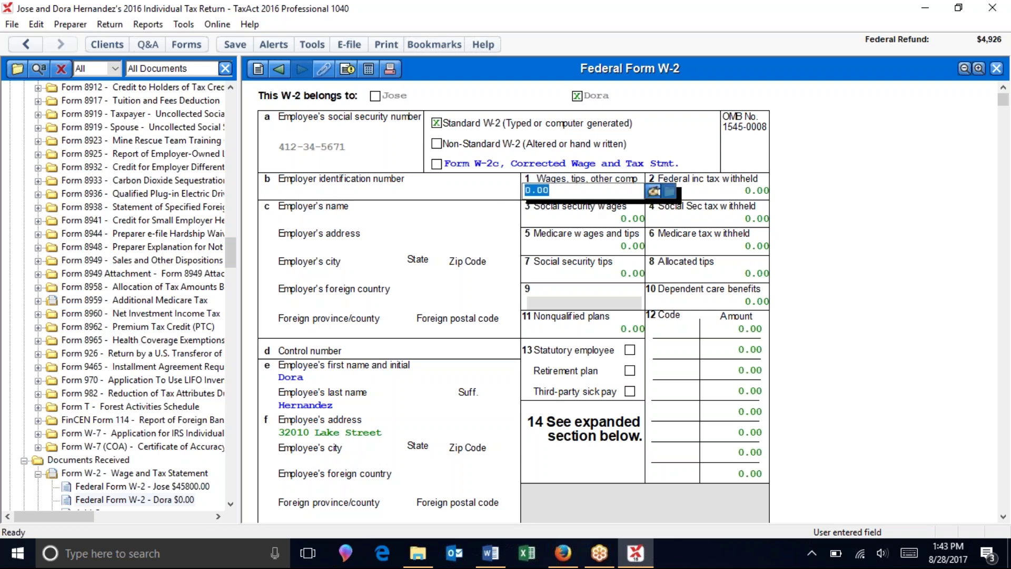
pyautogui.write('31,000')
pyautogui.press('Tab')
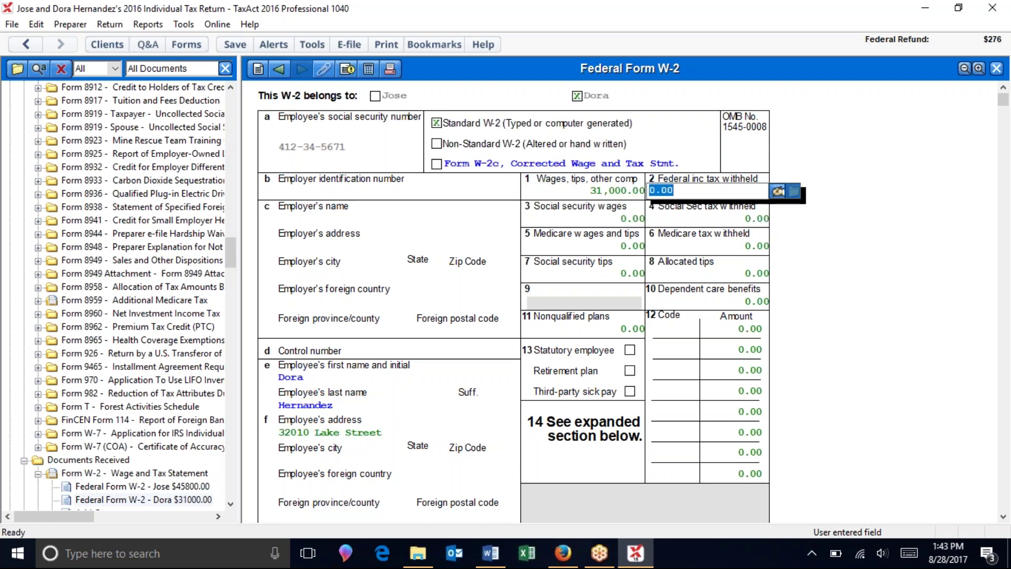
pyautogui.write('3,65')
pyautogui.write('0')
pyautogui.press('Tab')
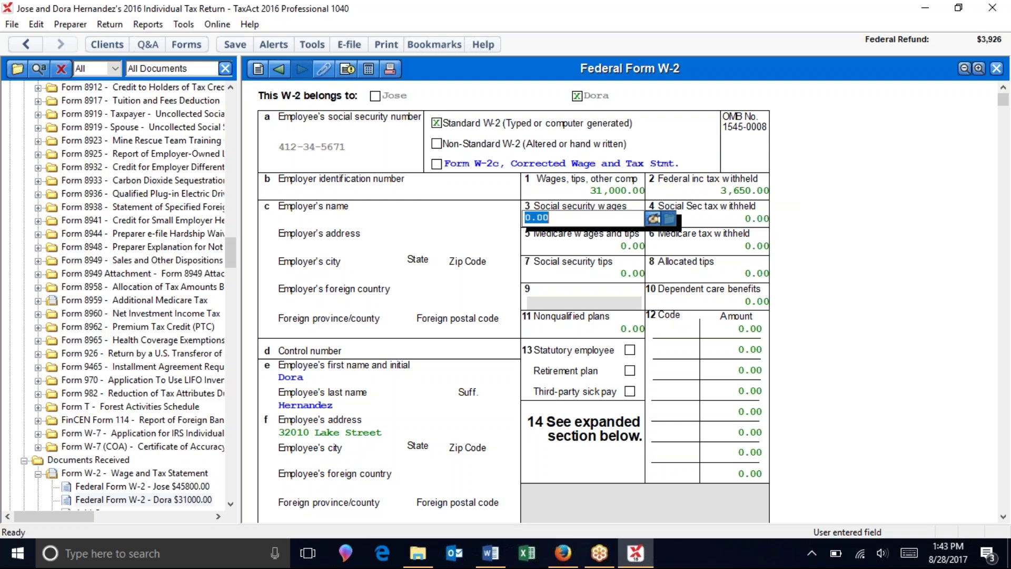
pyautogui.write('31000')
pyautogui.press('Tab')
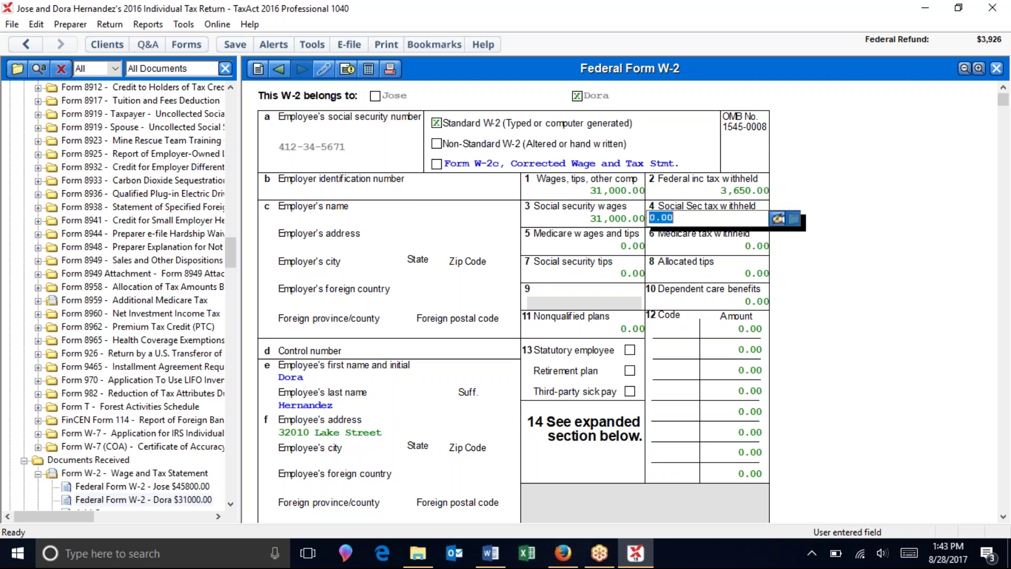
# Step: Complete the wife's W-2 with social security tax withheld 1,922, Medicare wages 31,000 and Medicare tax withheld 449.50
pyautogui.write('1922')
pyautogui.press('Tab')
pyautogui.write('31000')
pyautogui.press('Tab')
pyautogui.write('449.5')
pyautogui.press('Tab')
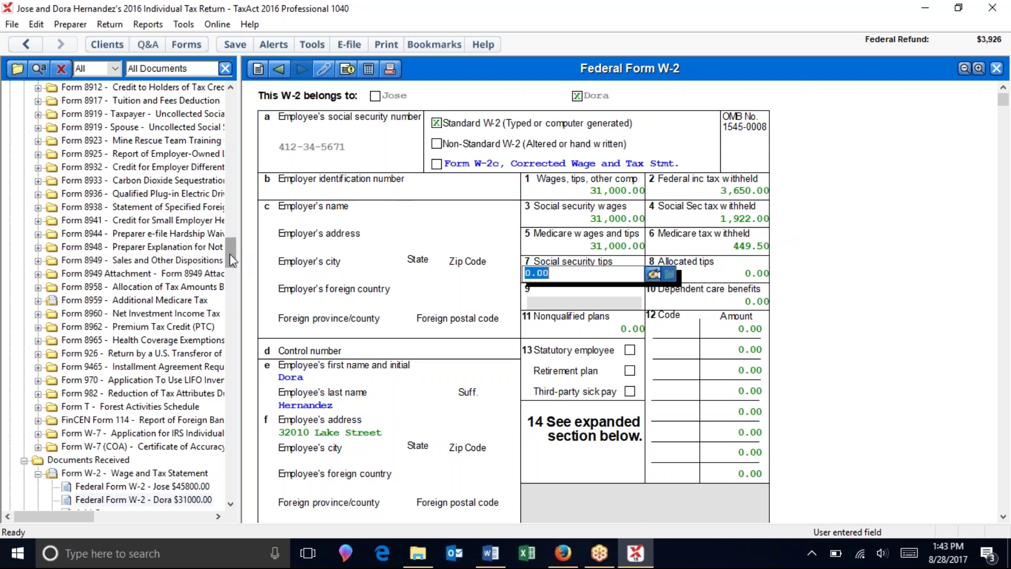
# Step: Create a Form 1099-INT - Interest Income under Documents Received and assign its income to both spouses equally
pyautogui.moveTo(230, 253); pyautogui.dragTo(232, 100)
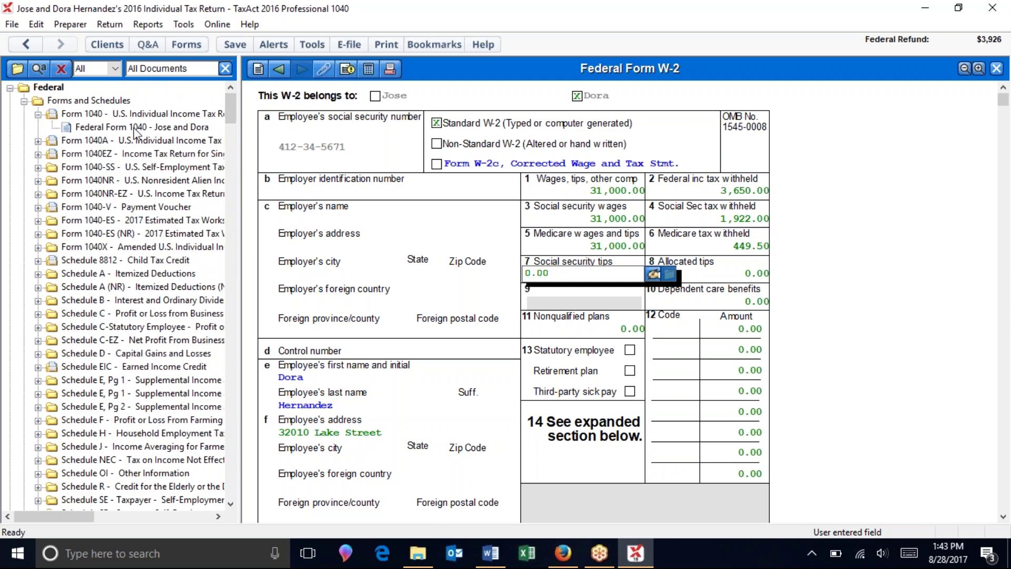
pyautogui.moveTo(230, 101); pyautogui.dragTo(229, 312)
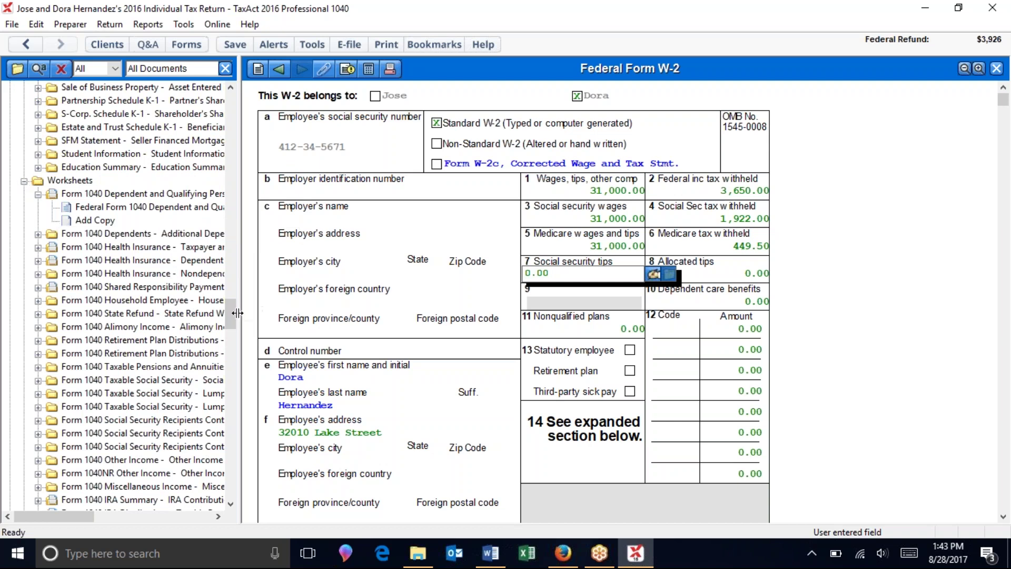
pyautogui.moveTo(232, 315); pyautogui.dragTo(235, 529)
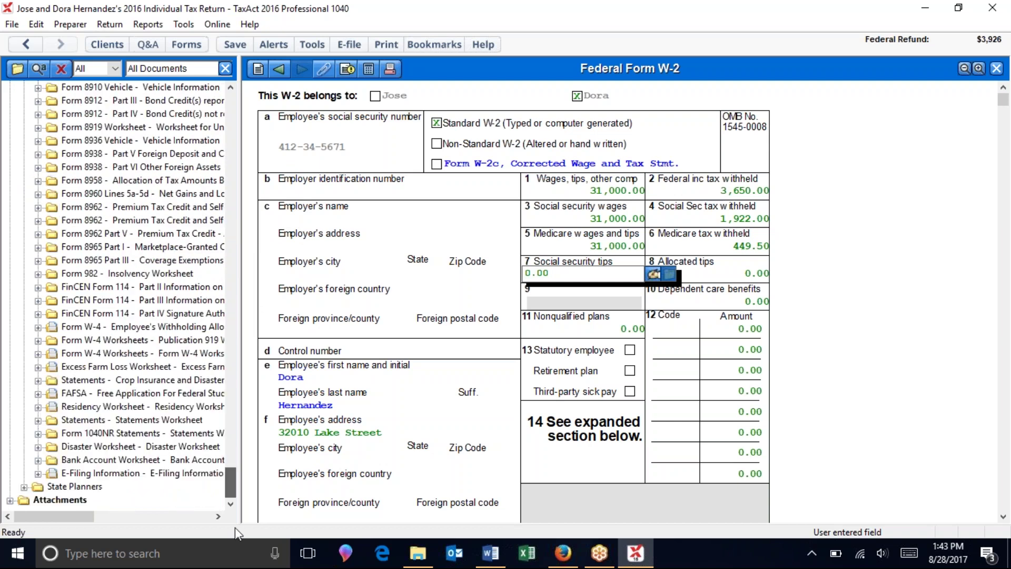
pyautogui.moveTo(232, 485); pyautogui.dragTo(226, 271)
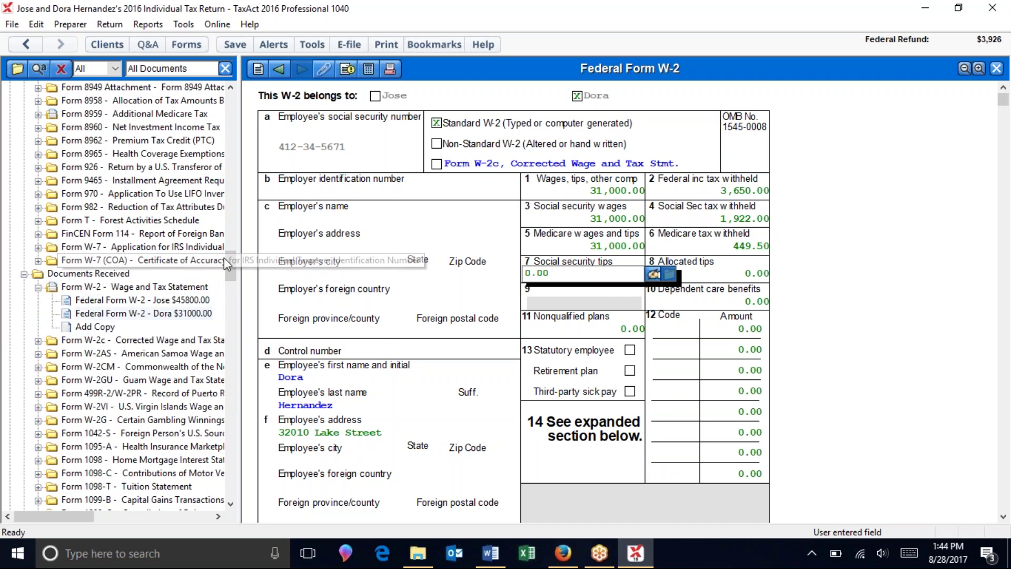
pyautogui.moveTo(228, 257)
pyautogui.mouseDown()
pyautogui.moveTo(228, 274)
pyautogui.moveTo(230, 263)
pyautogui.mouseUp()
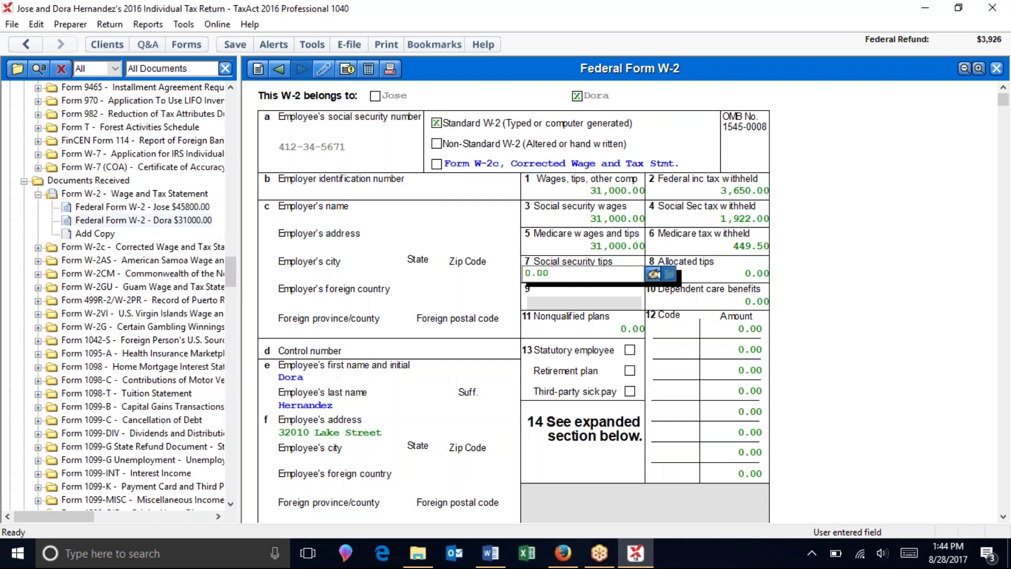
pyautogui.moveTo(230, 266); pyautogui.dragTo(230, 280)
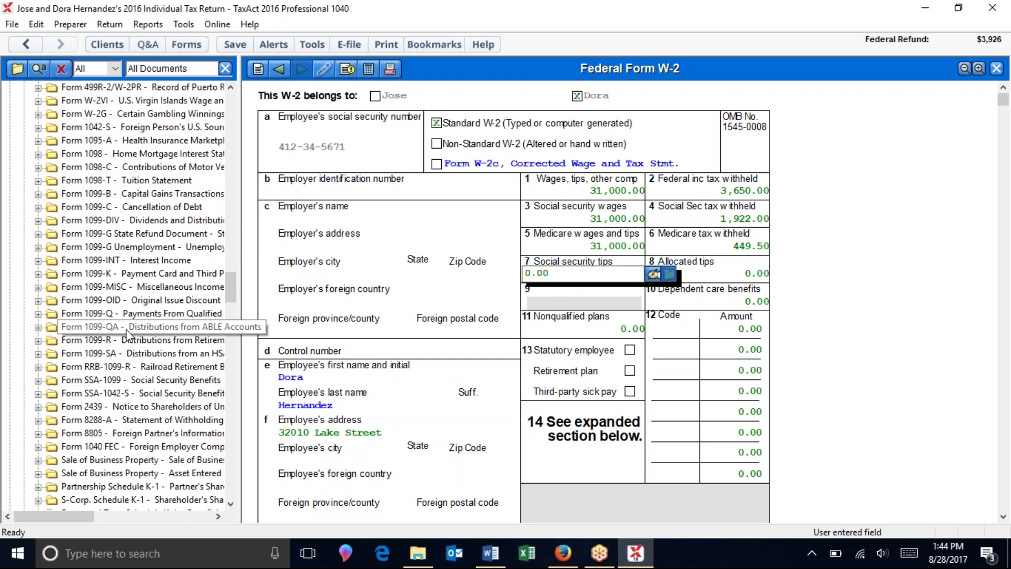
pyautogui.doubleClick(121, 261)
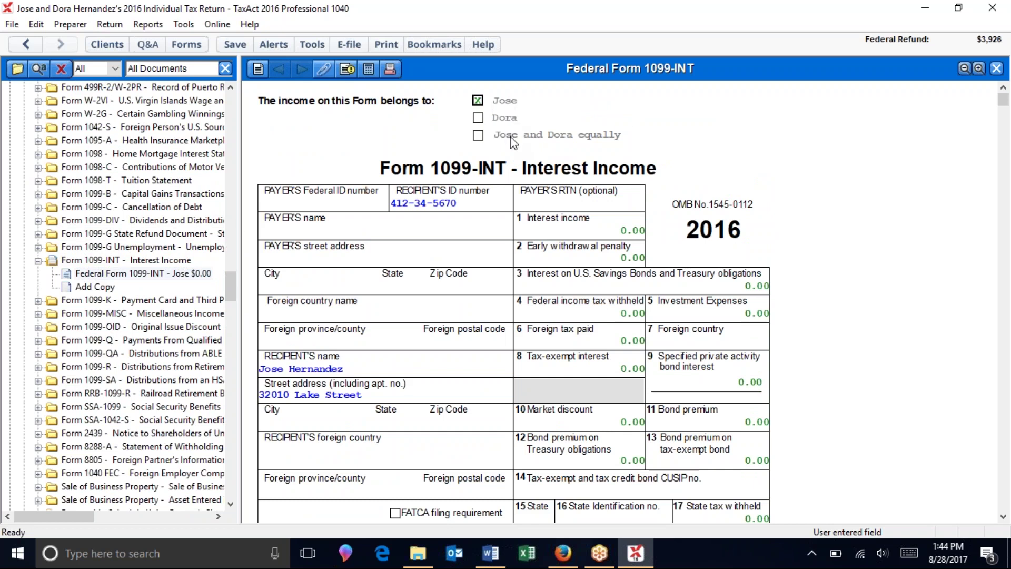
pyautogui.click(478, 137)
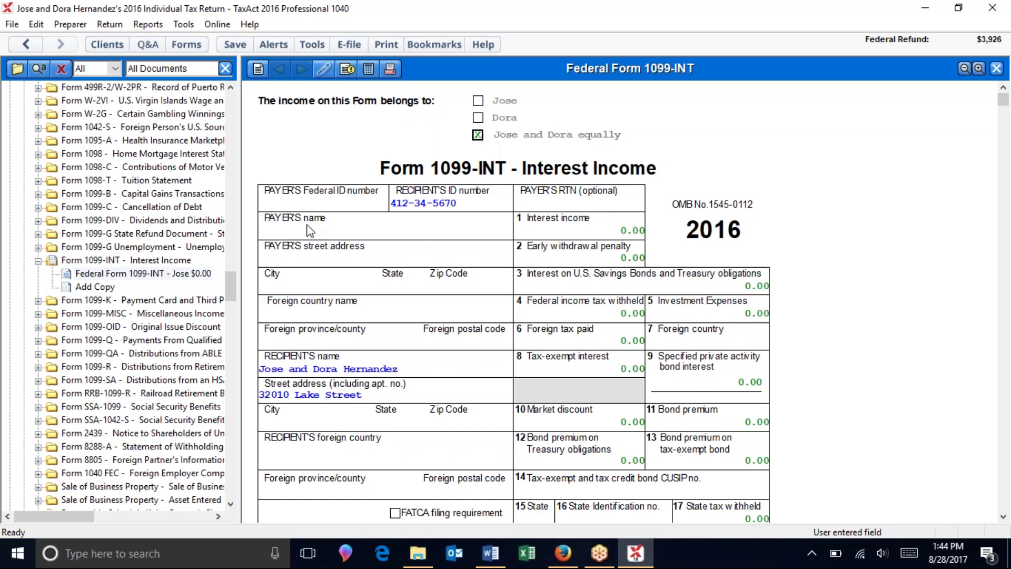
# Step: Enter City Bank as the 1099-INT payer's name and 300 as the interest income in box 1
pyautogui.click(337, 235)
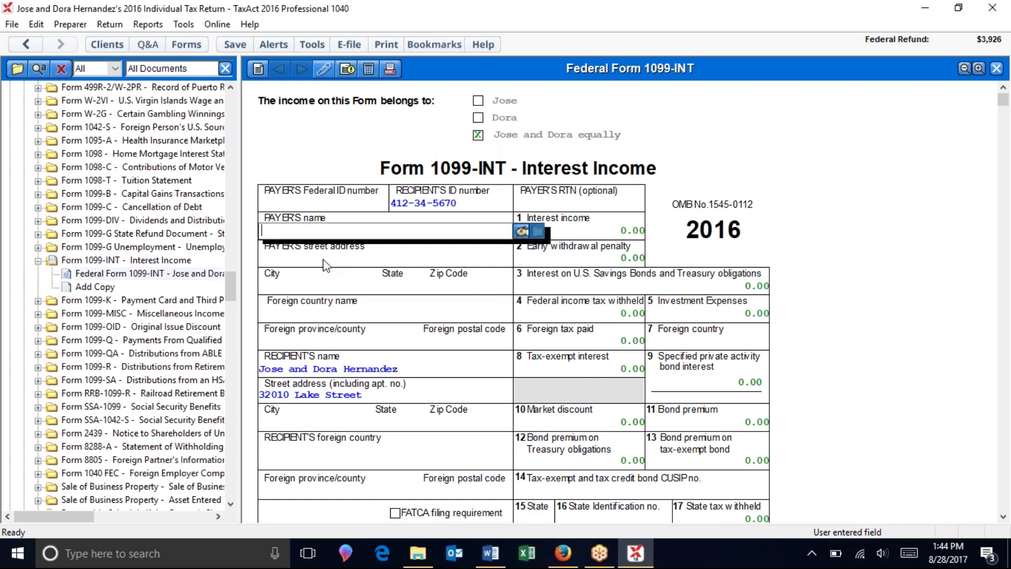
pyautogui.write('City Bank')
pyautogui.press('Tab')
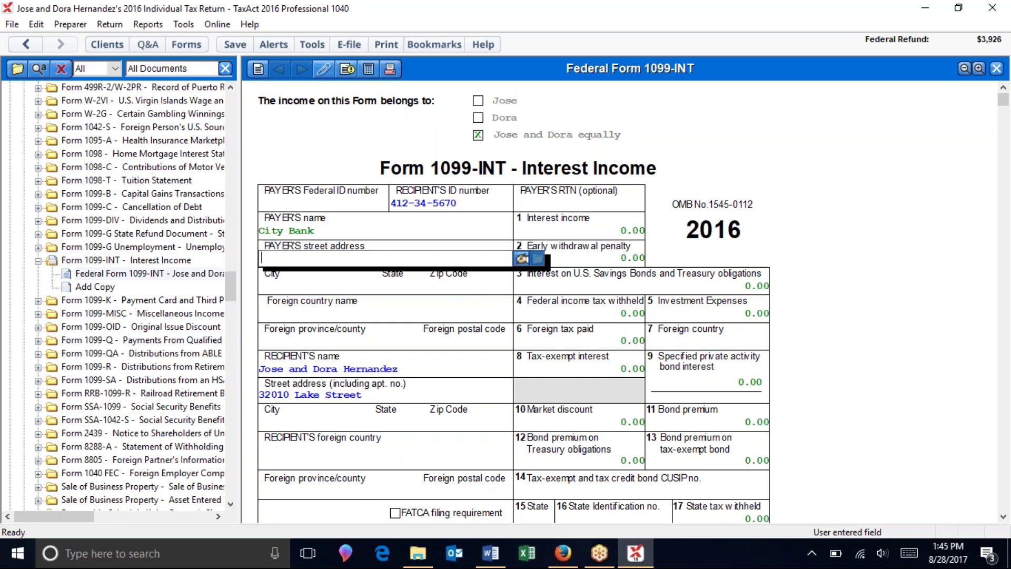
pyautogui.click(584, 235)
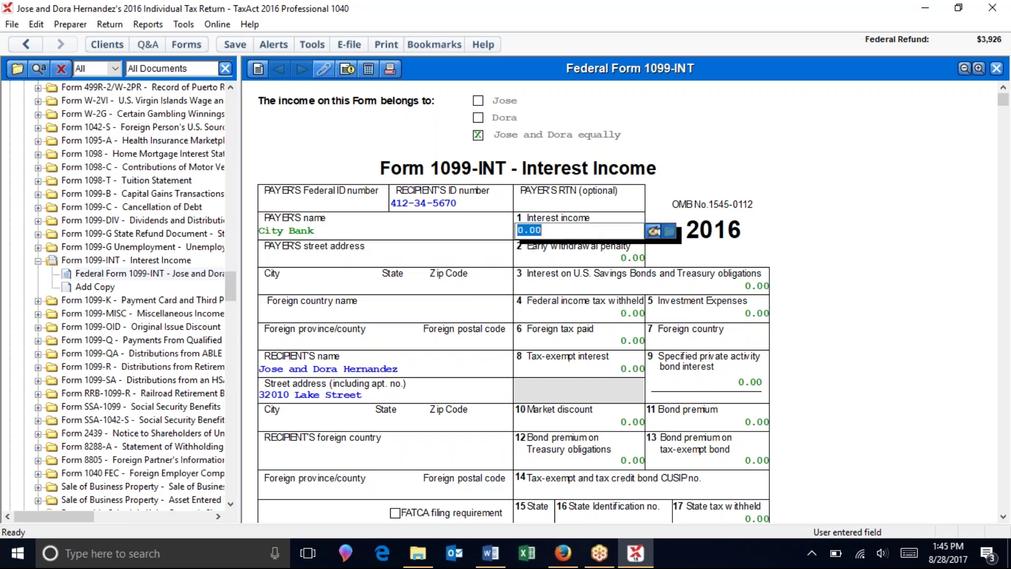
pyautogui.write('300')
pyautogui.press('Tab')
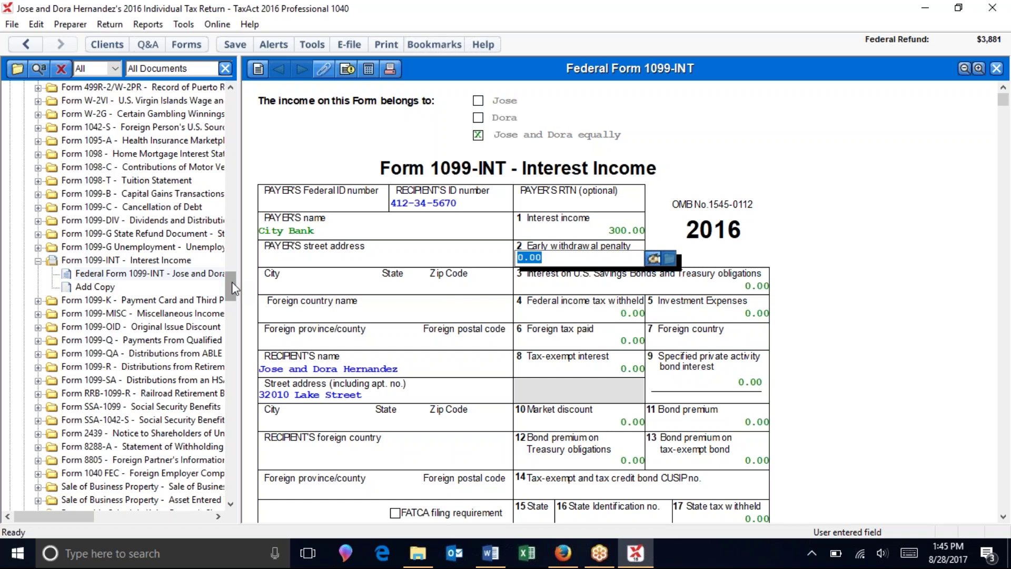
# Step: Return to the couple's Federal Form 1040 from the 1099-INT
pyautogui.moveTo(232, 286); pyautogui.dragTo(235, 100)
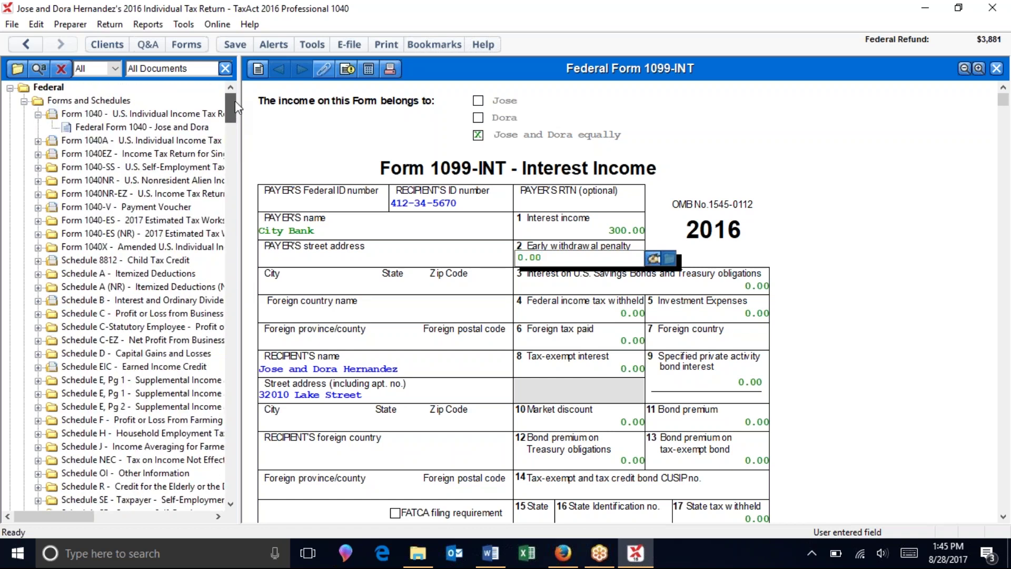
pyautogui.doubleClick(115, 129)
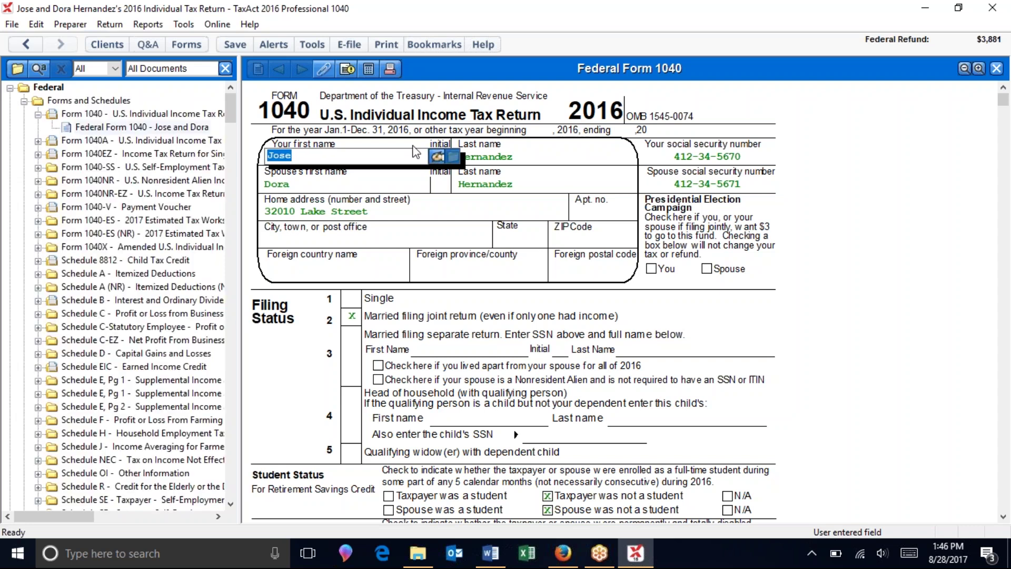
# Step: Review Form 1040 line by line, from the exemptions and income through deductions, credits, total tax and payments to the refund
pyautogui.scroll(-1, 1005, 115)
pyautogui.moveTo(1005, 115); pyautogui.dragTo(1005, 168)
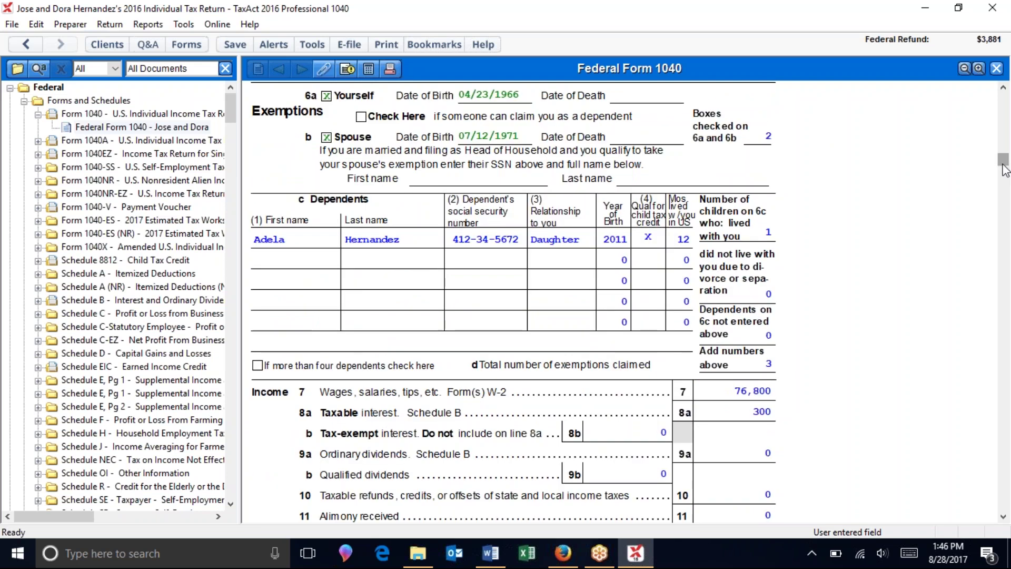
pyautogui.scroll(-5, 1005, 164)
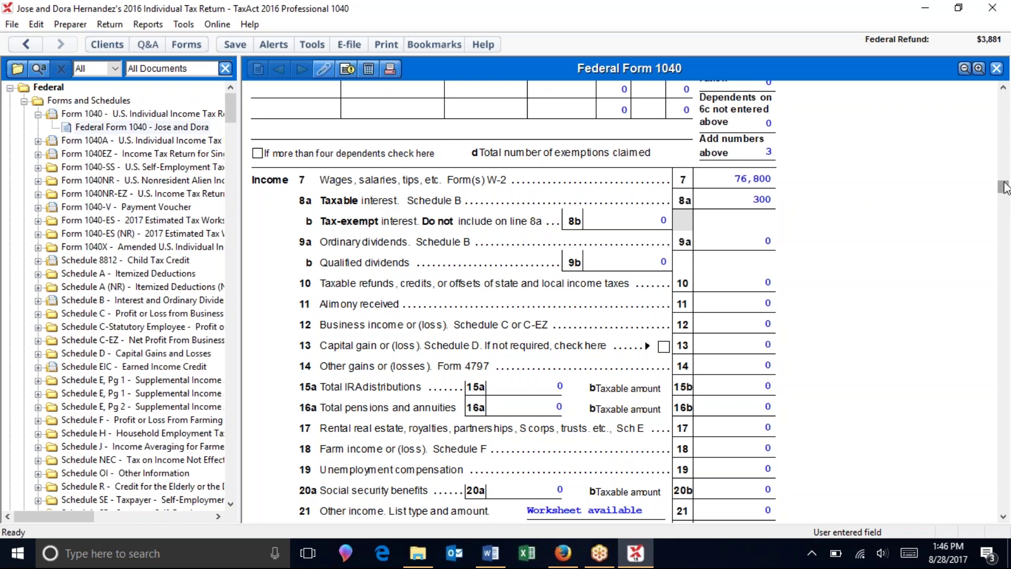
pyautogui.moveTo(1004, 187); pyautogui.dragTo(1005, 232)
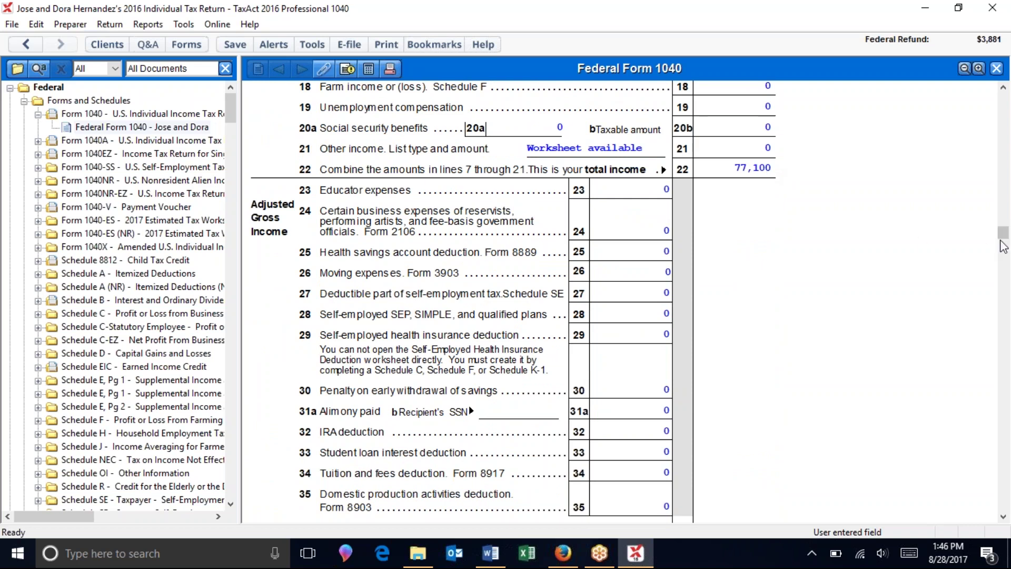
pyautogui.moveTo(1006, 241); pyautogui.dragTo(1006, 276)
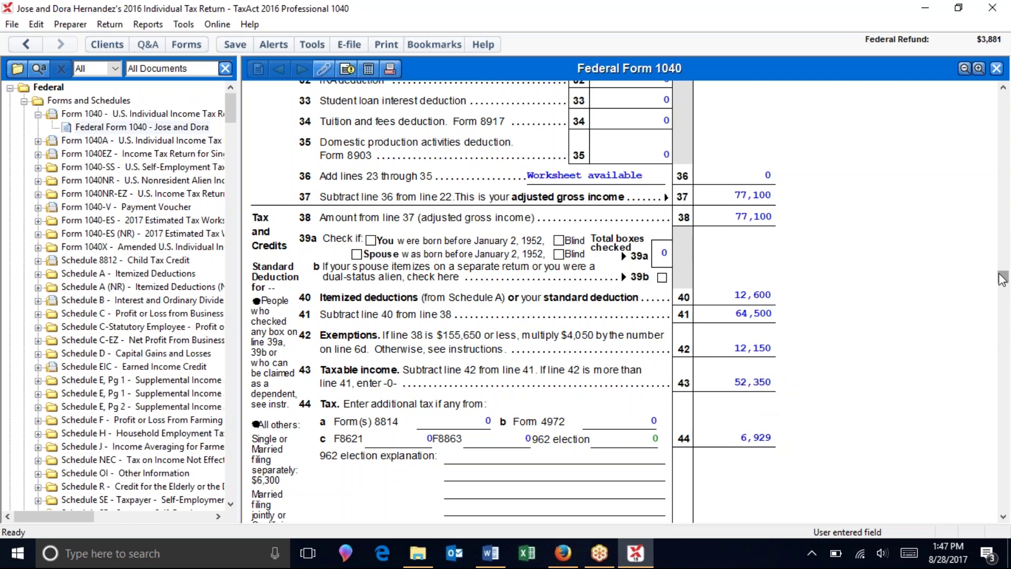
pyautogui.moveTo(1002, 278); pyautogui.dragTo(1003, 302)
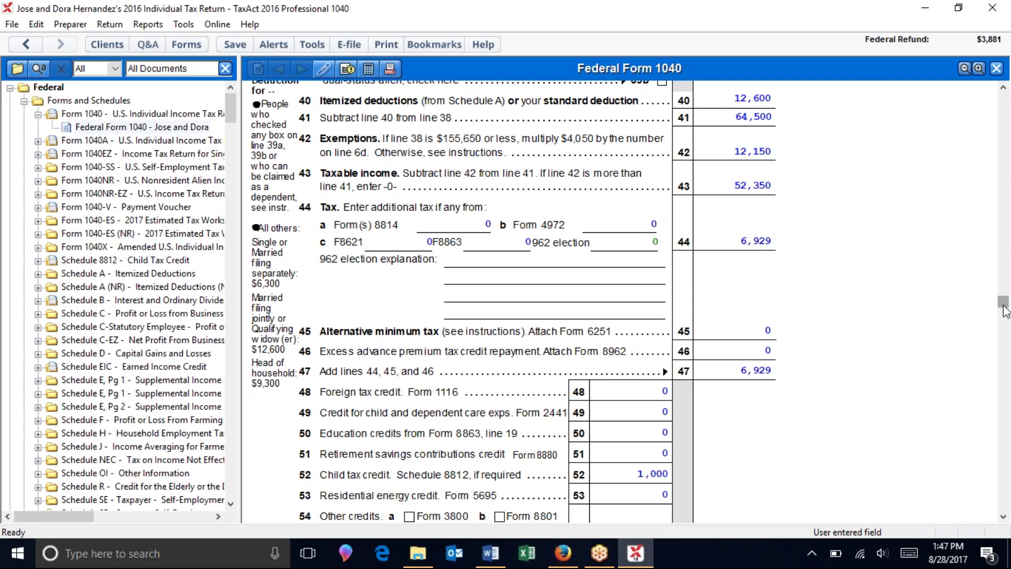
pyautogui.scroll(-5, 1003, 308)
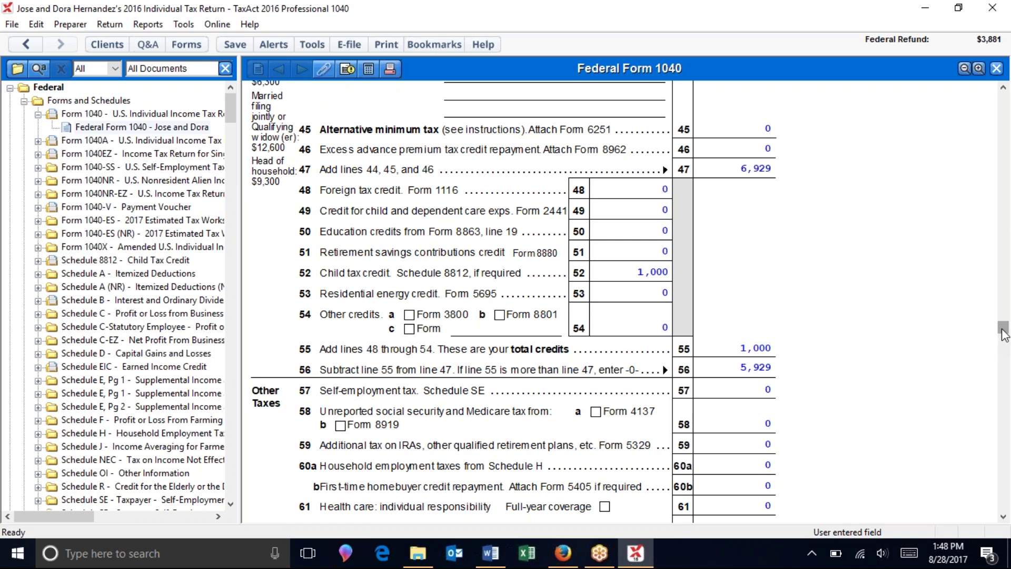
pyautogui.scroll(-1, 1003, 332)
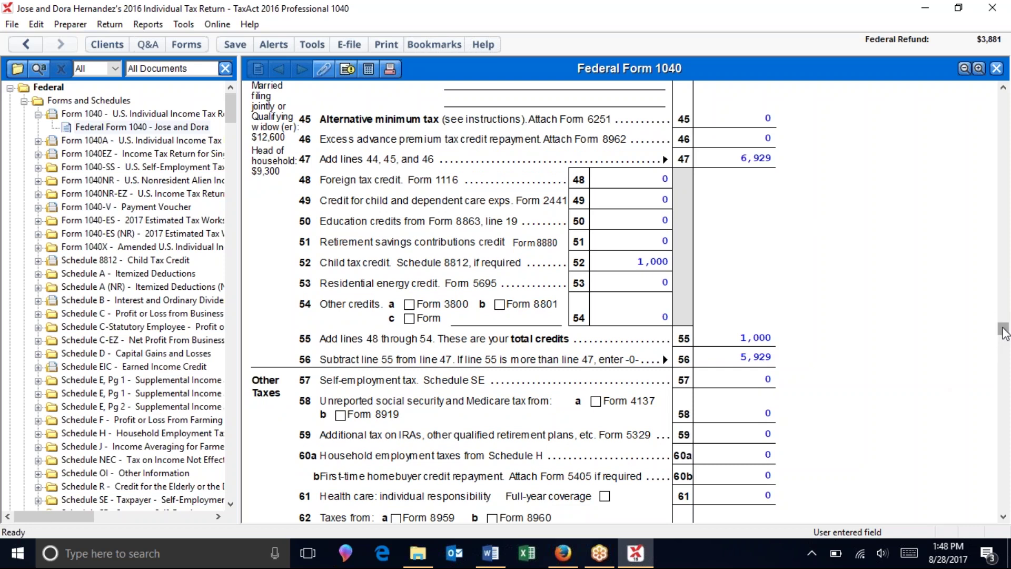
pyautogui.moveTo(1003, 329); pyautogui.dragTo(1004, 360)
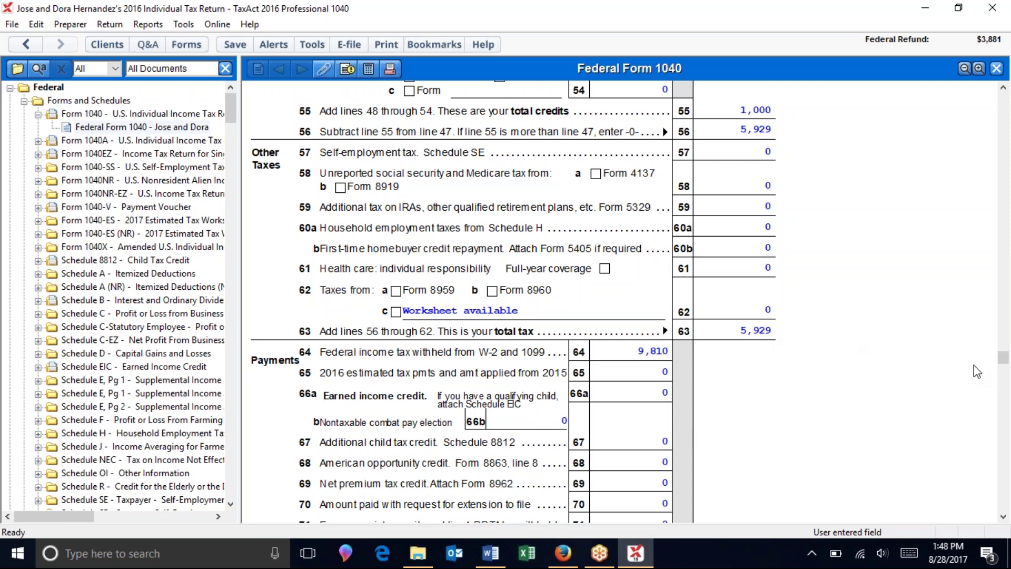
pyautogui.moveTo(1004, 361); pyautogui.dragTo(1004, 404)
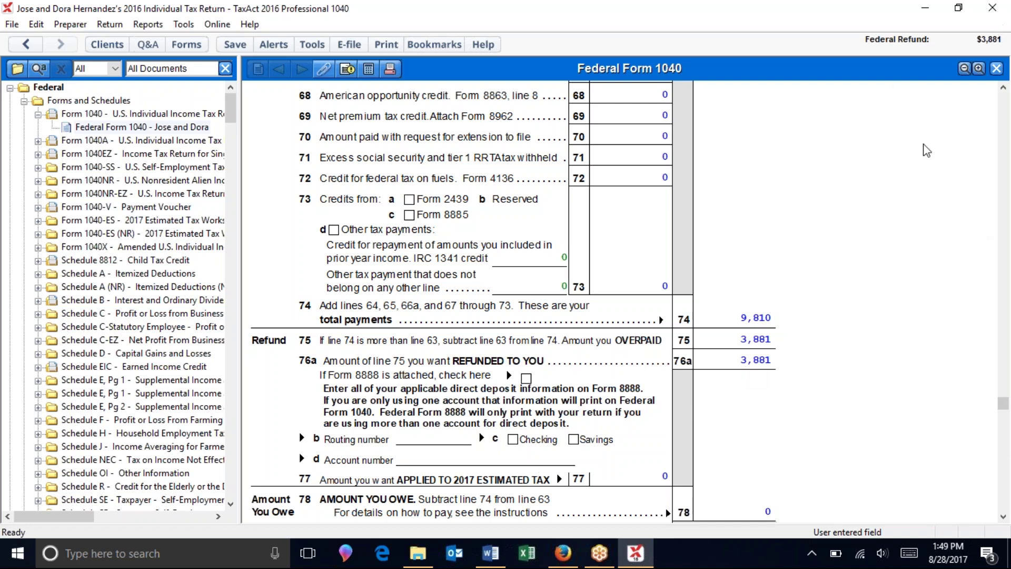
# Step: View the course's Module 3 items in Firefox and return to TaxAct to recheck the income lines of Form 1040
pyautogui.click(922, 9)
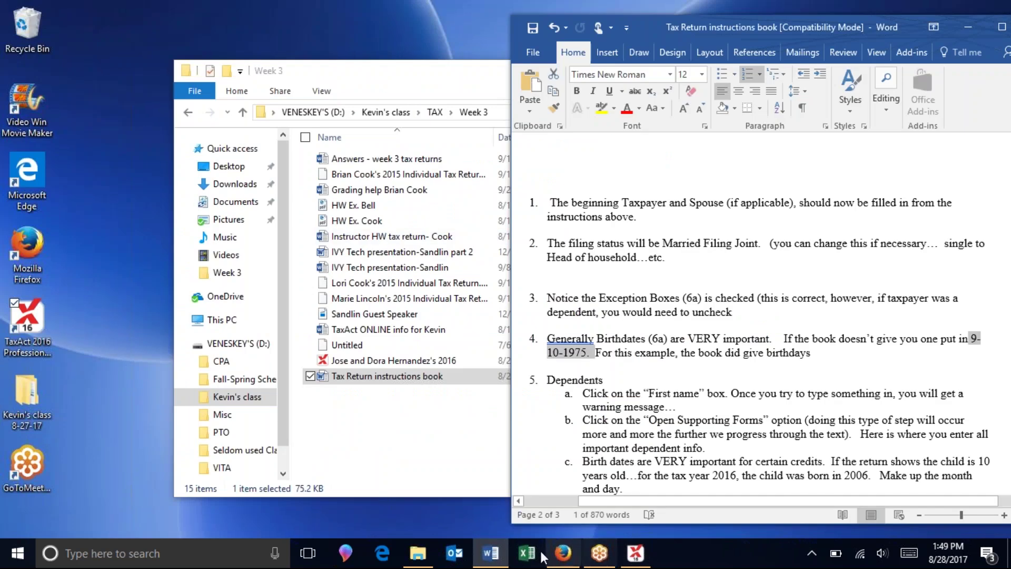
pyautogui.click(563, 554)
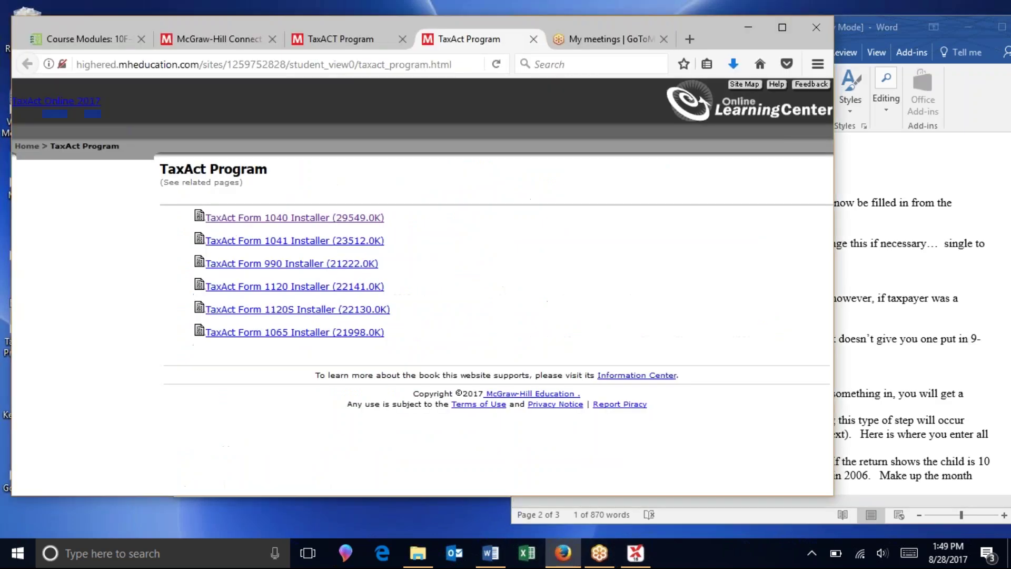
pyautogui.click(89, 38)
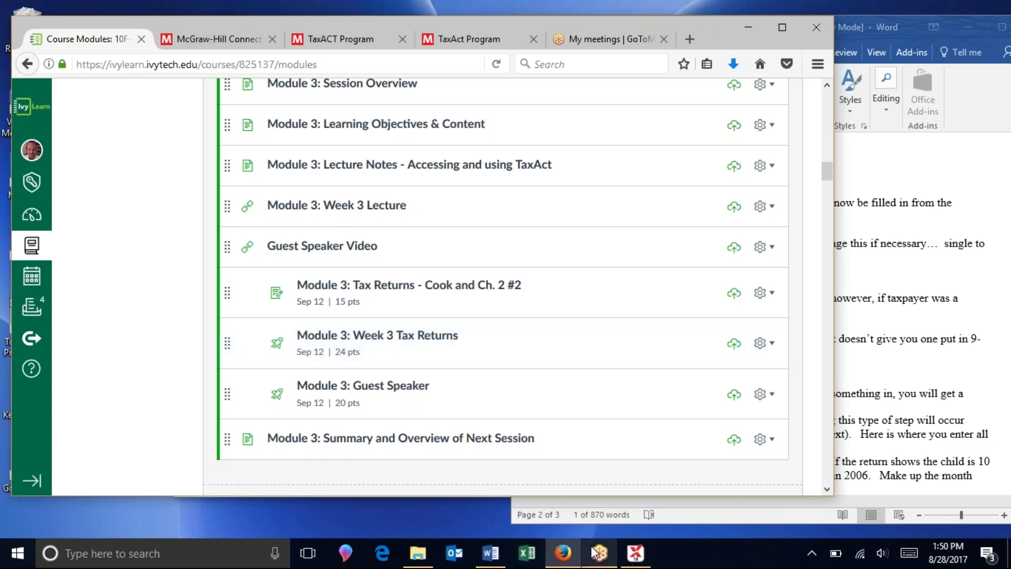
pyautogui.click(634, 553)
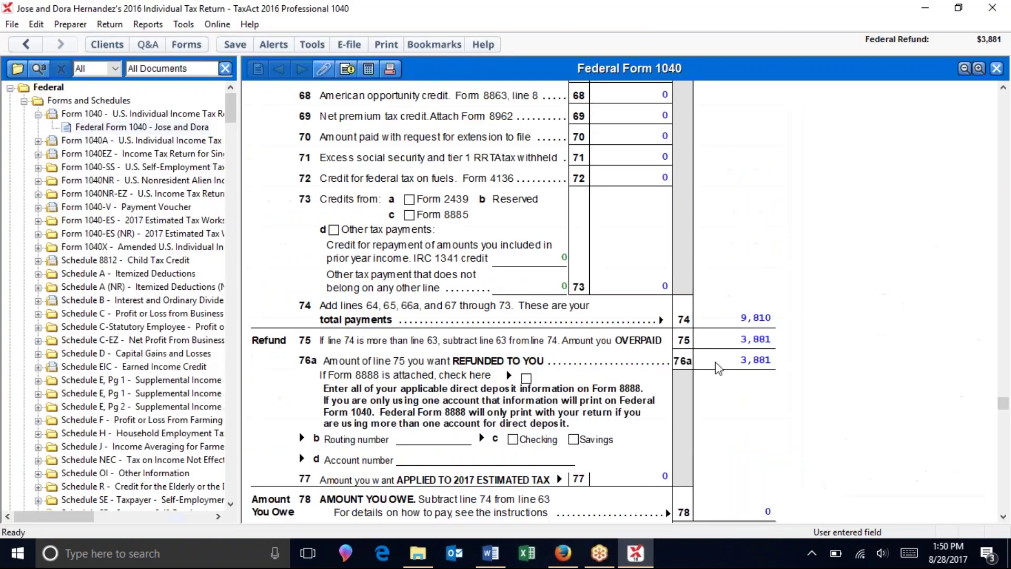
pyautogui.moveTo(1004, 404); pyautogui.dragTo(1006, 187)
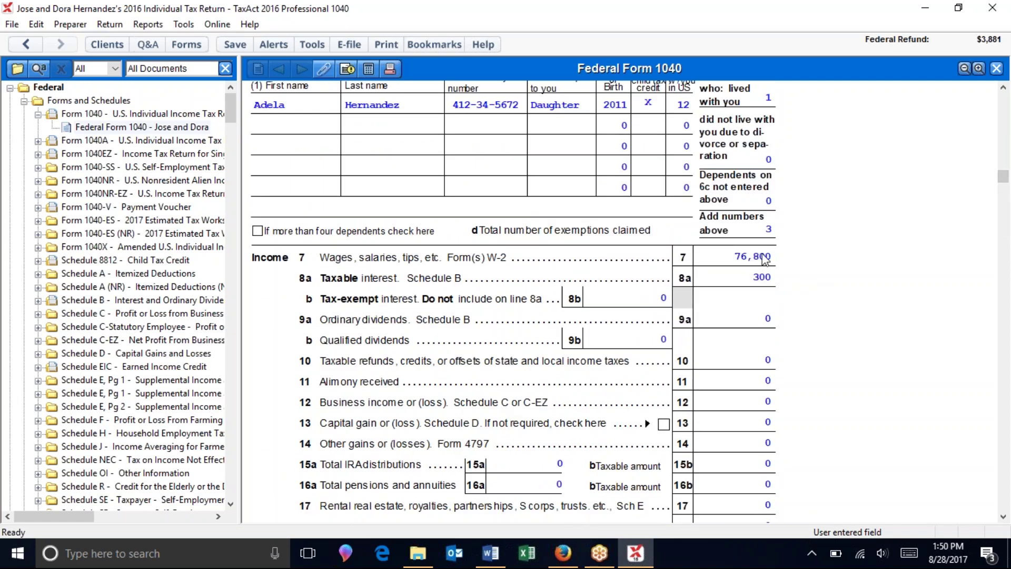
# Step: Open the 15-point Module 3 Tax Returns assignment in Firefox and read its submission instructions, attachments and due date
pyautogui.click(928, 6)
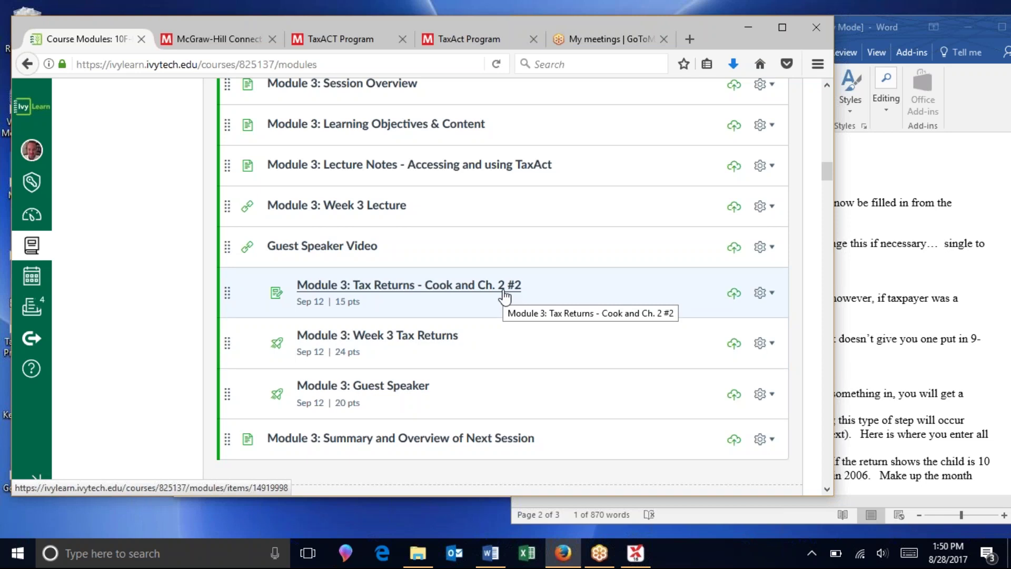
pyautogui.click(433, 291)
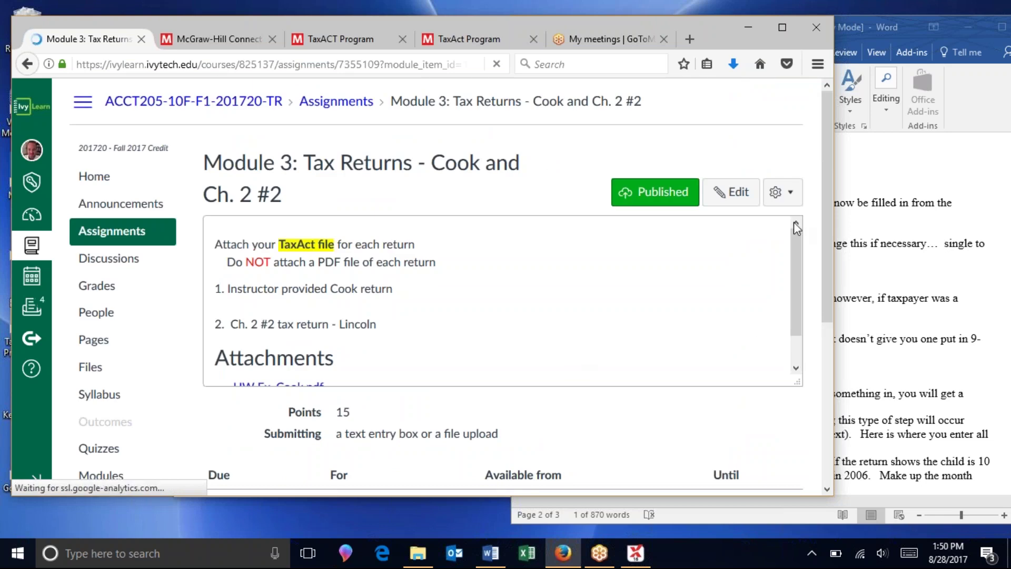
pyautogui.scroll(-2, 798, 295)
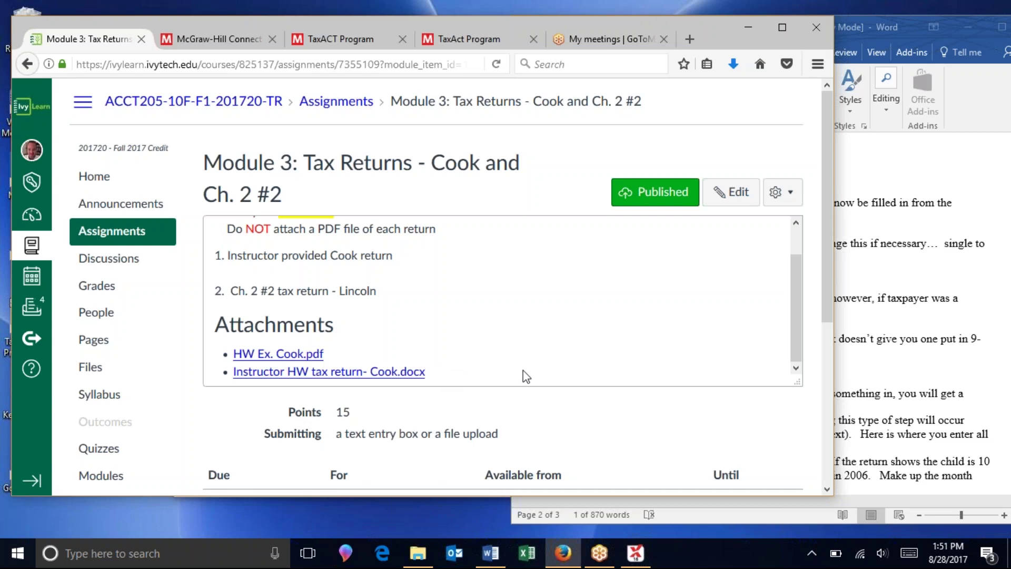
pyautogui.scroll(1, 789, 289)
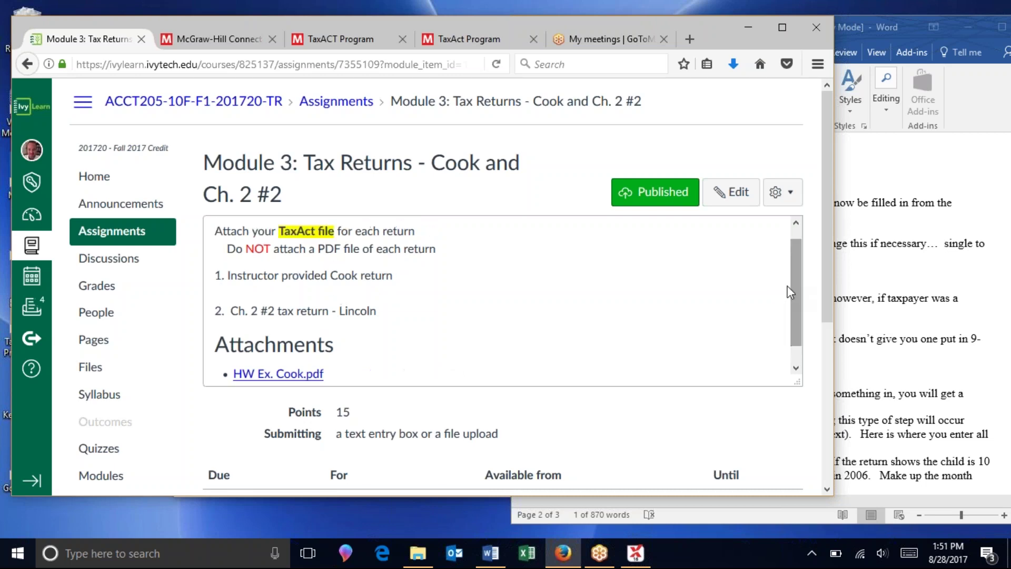
pyautogui.rightClick(319, 308)
pyautogui.click(451, 267)
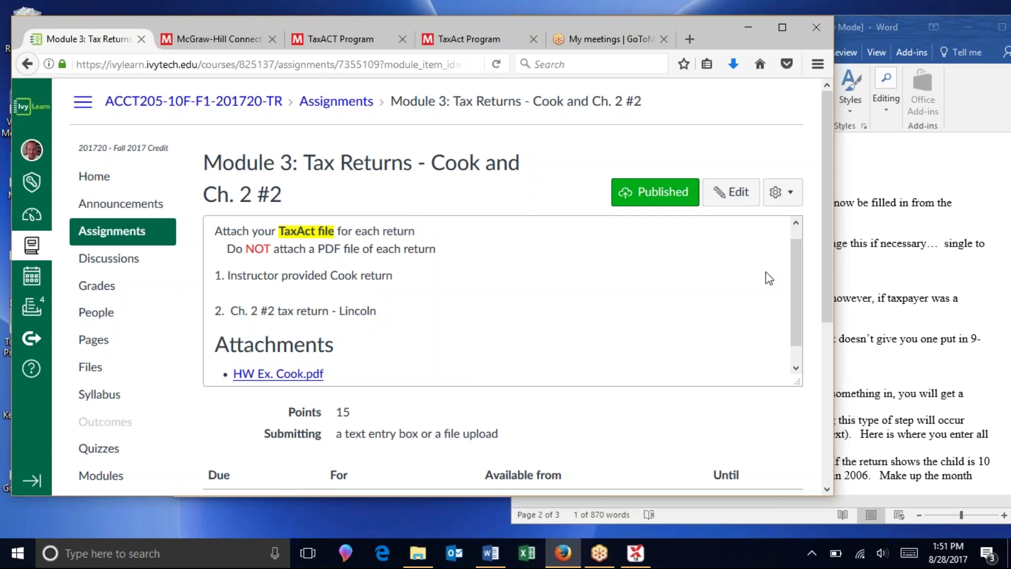
pyautogui.moveTo(829, 248); pyautogui.dragTo(828, 398)
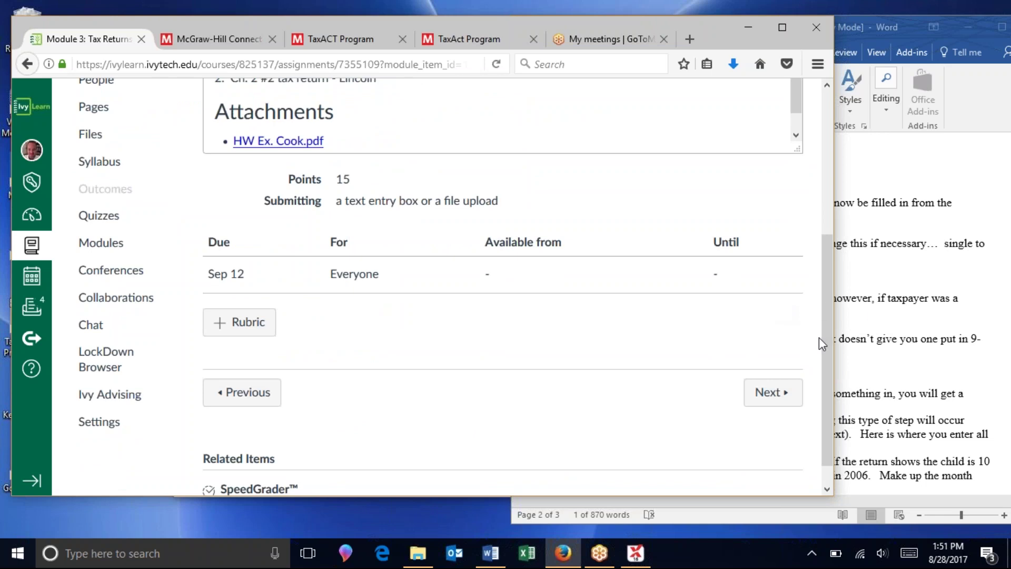
pyautogui.scroll(-1, 827, 365)
pyautogui.moveTo(828, 353); pyautogui.dragTo(818, 218)
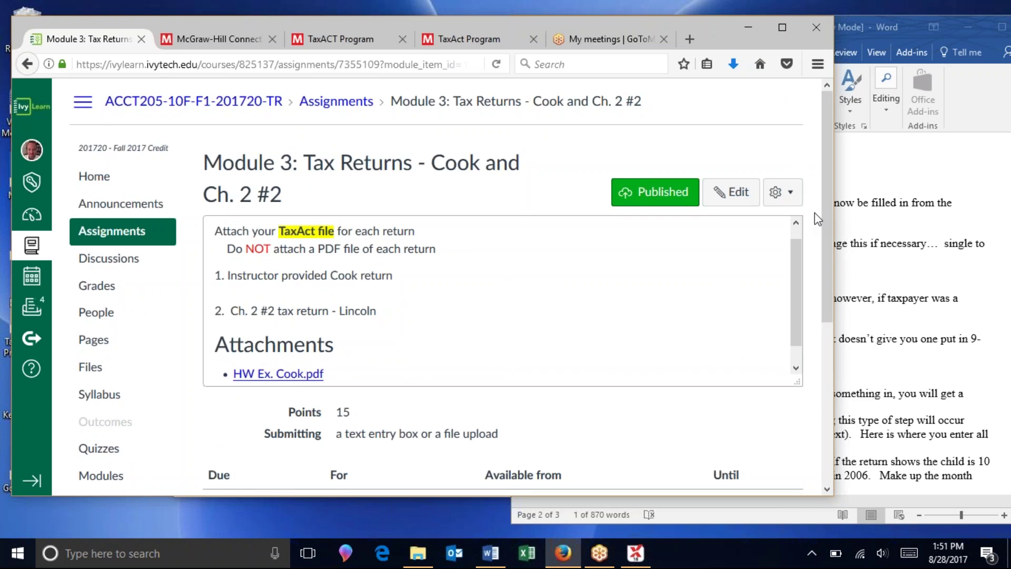
# Step: Check the tax return files in the Week 3 folder in File Explorer, and go back to the assignment page in Firefox
pyautogui.click(418, 559)
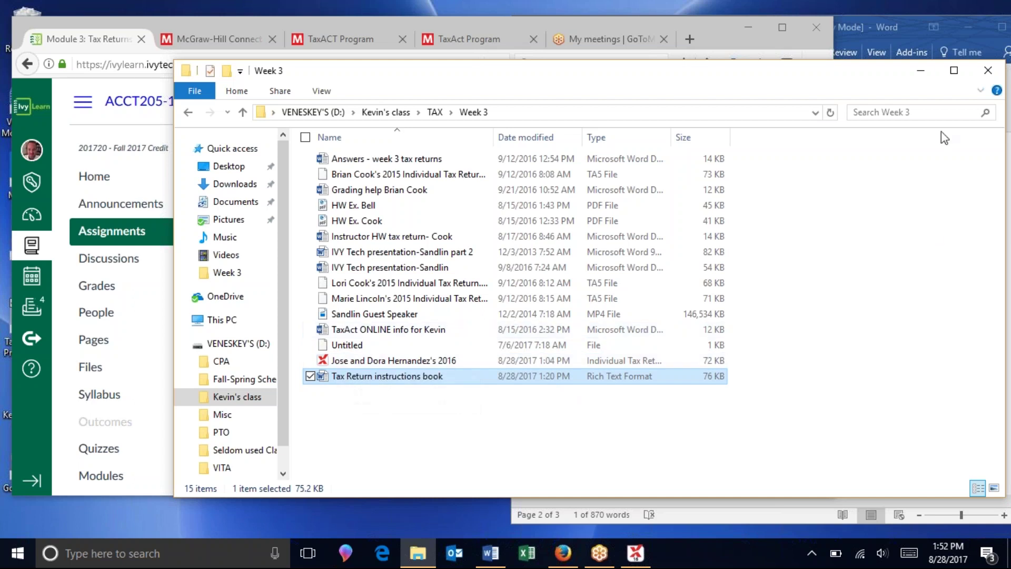
pyautogui.click(920, 74)
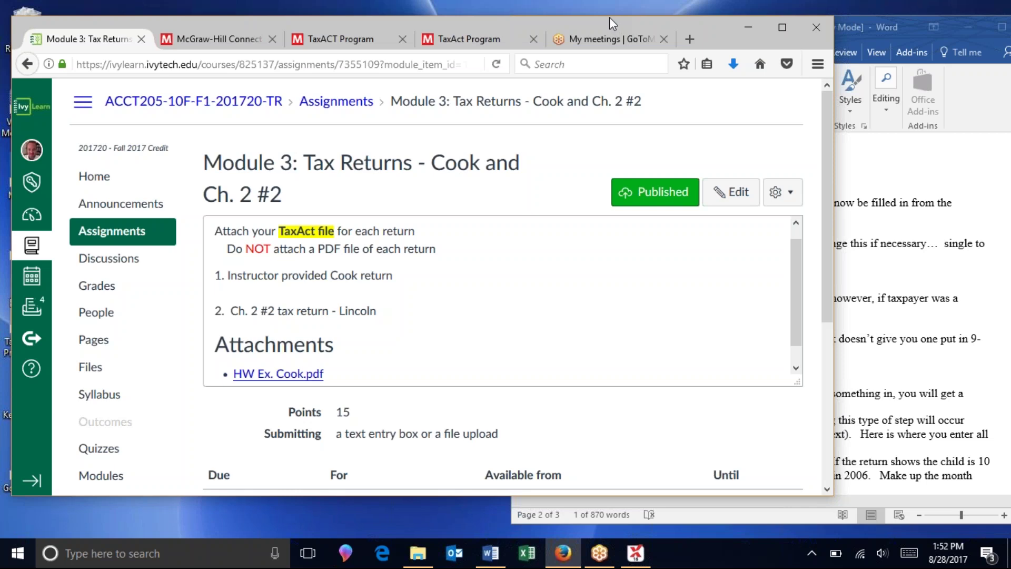
pyautogui.click(612, 24)
pyautogui.click(613, 24)
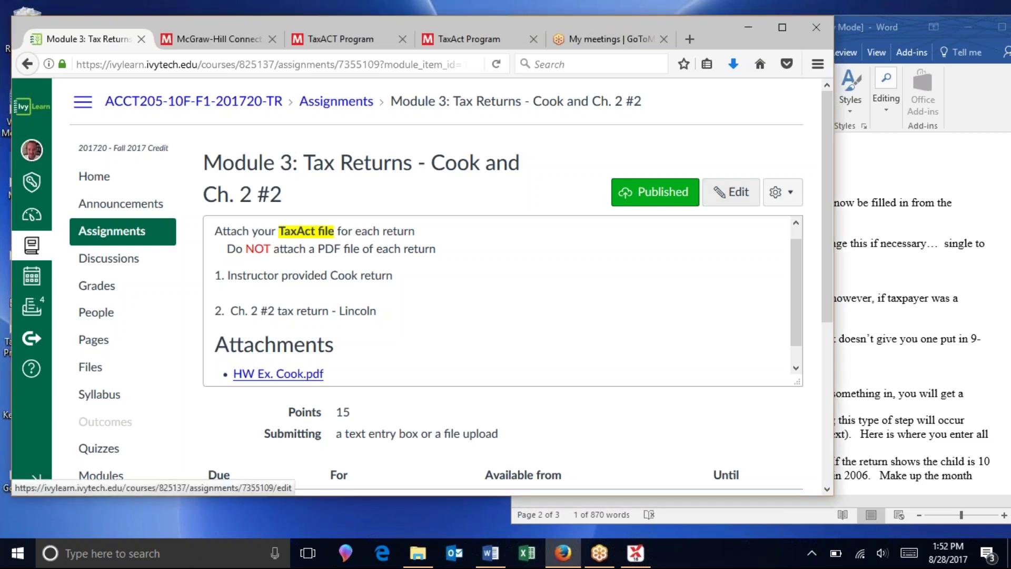